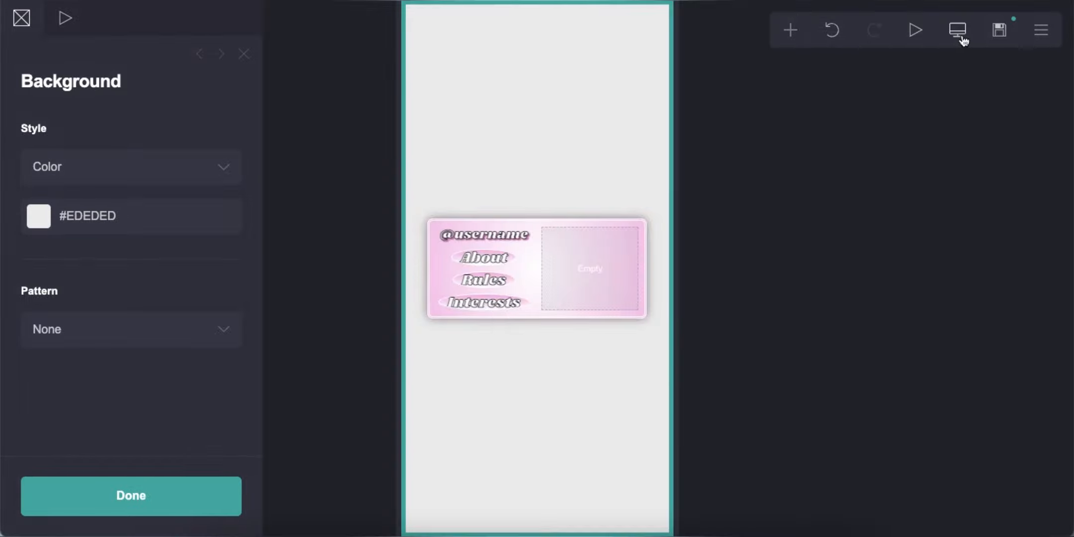
- Add an image element in the header container's empty second column and upload original (3).jpeg
left_click(789, 31)
left_click(573, 113)
left_click_drag(540, 290, 592, 179)
left_click(137, 190)
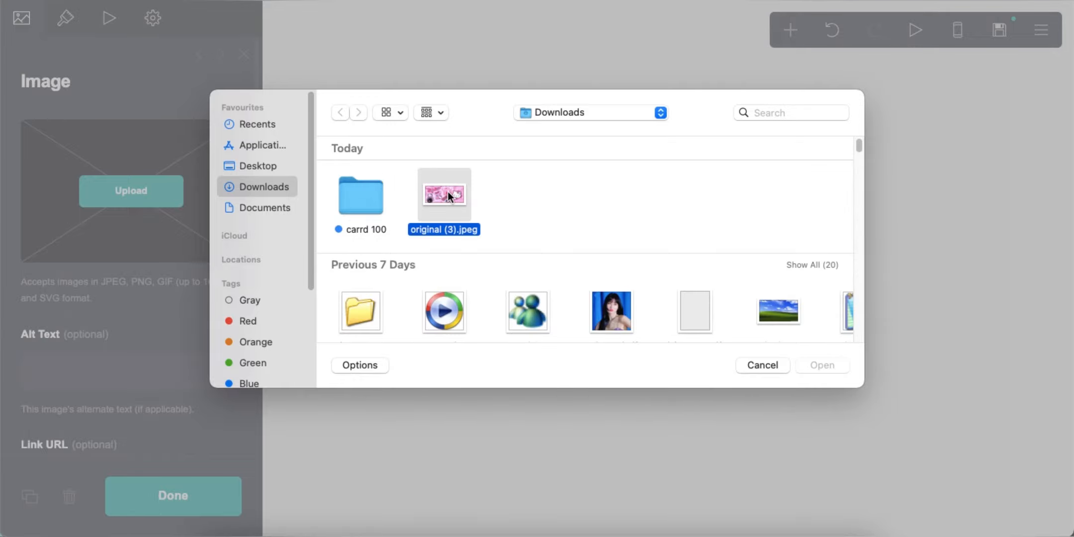
double_click(448, 192)
- Crop the uploaded Hello Kitty image to a full-height square at its left end and accept the crop
left_click(26, 25)
left_click_drag(489, 238, 232, 153)
left_click_drag(396, 320, 506, 430)
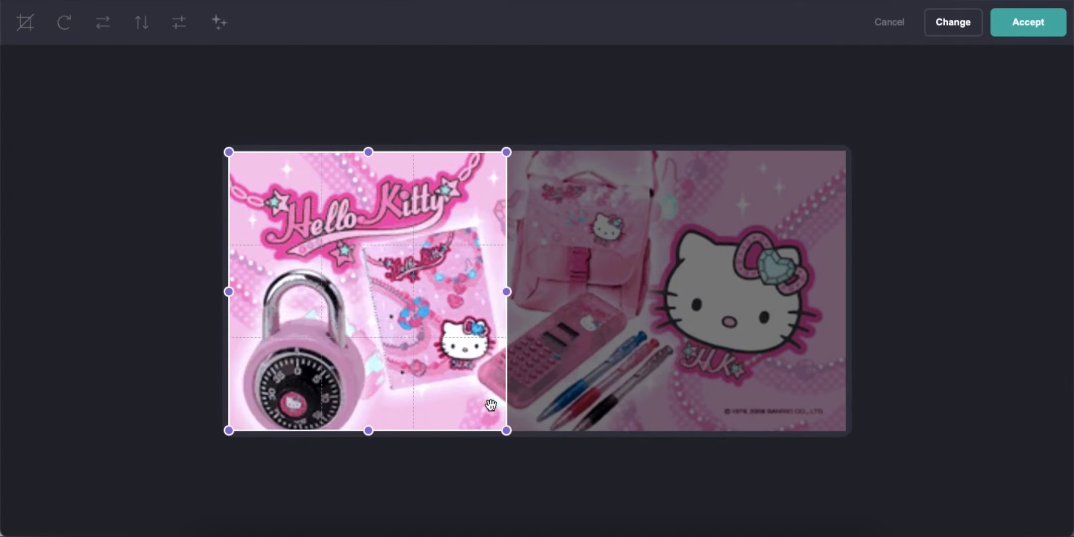
left_click(1028, 23)
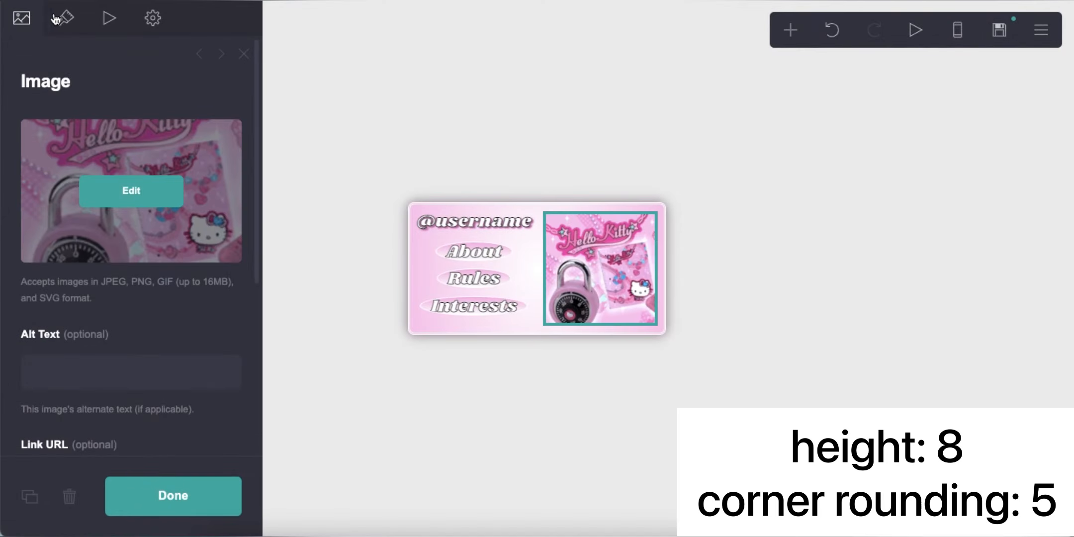
- Set the image's height to 8 and its corner rounding to 0.5
left_click(65, 18)
left_click(220, 224)
type("8")
key("Return")
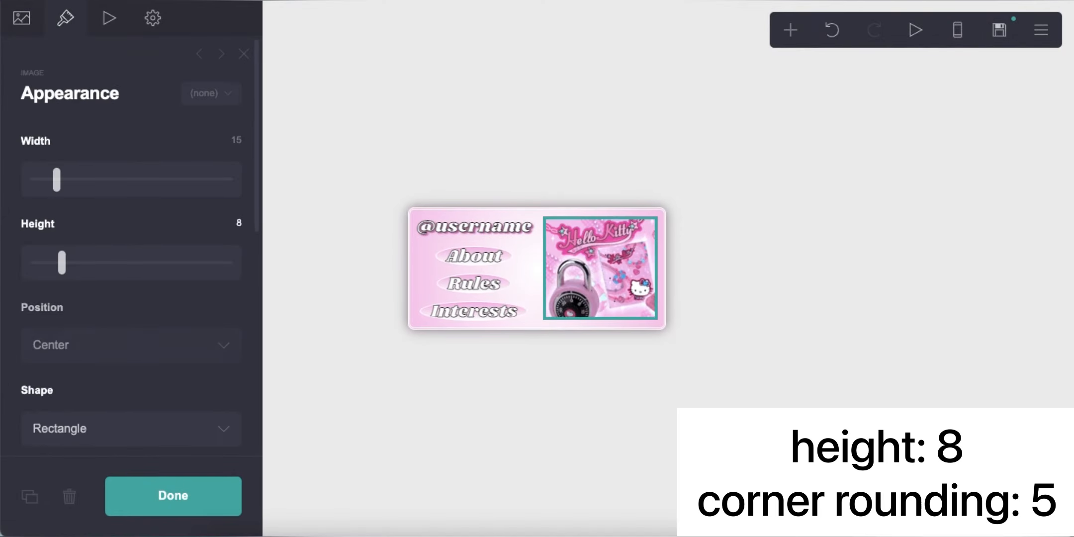
scroll(182, 322, "down", 5)
left_click(219, 216)
type(".5")
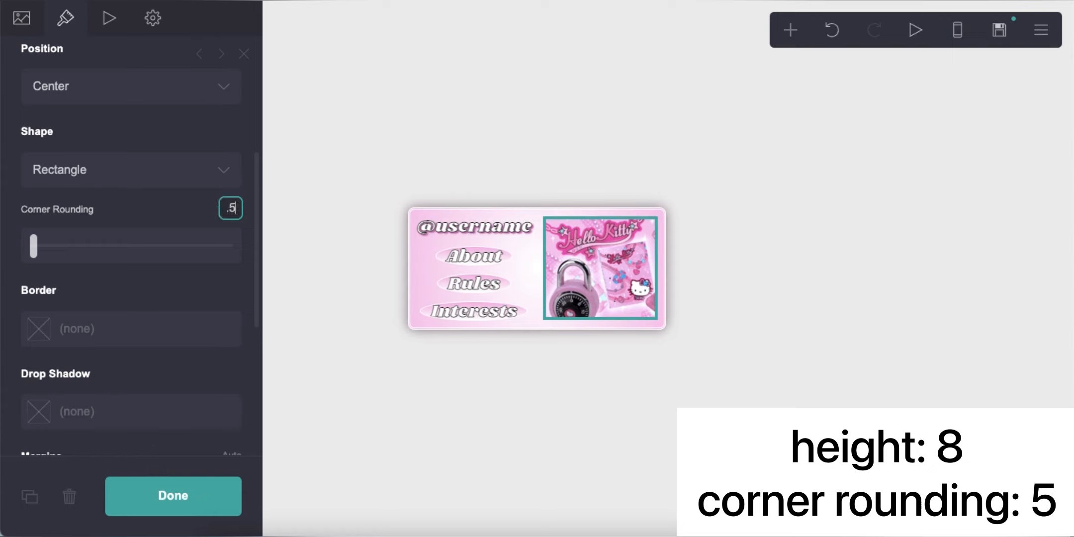
key("Return")
scroll(218, 217, "down", 5)
scroll(193, 255, "up", 3)
scroll(193, 256, "up", 4)
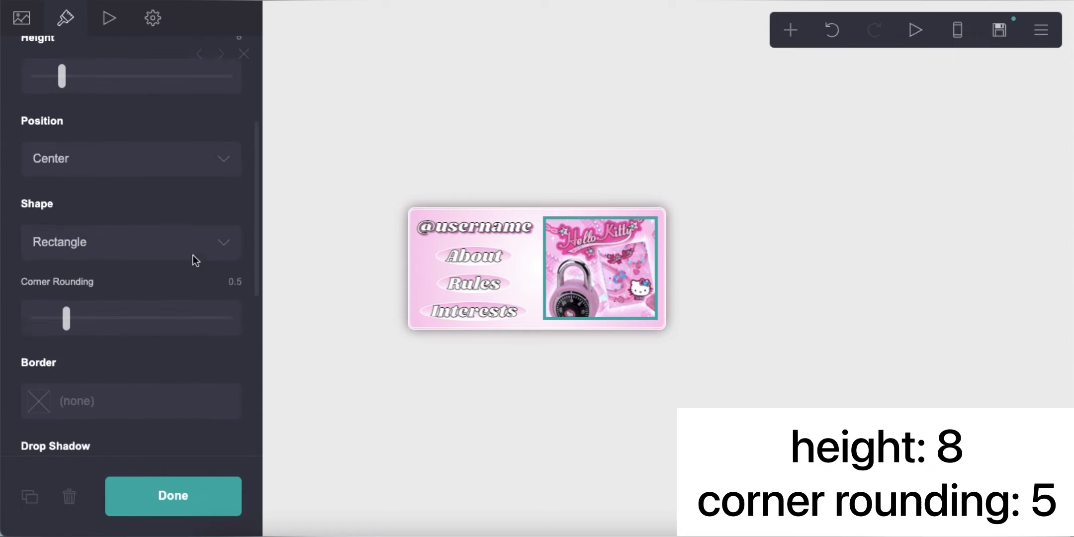
- Give the header image the default custom style "border: 3px double white;"
left_click(453, 380)
left_click(567, 293)
left_click(153, 17)
left_click(130, 147)
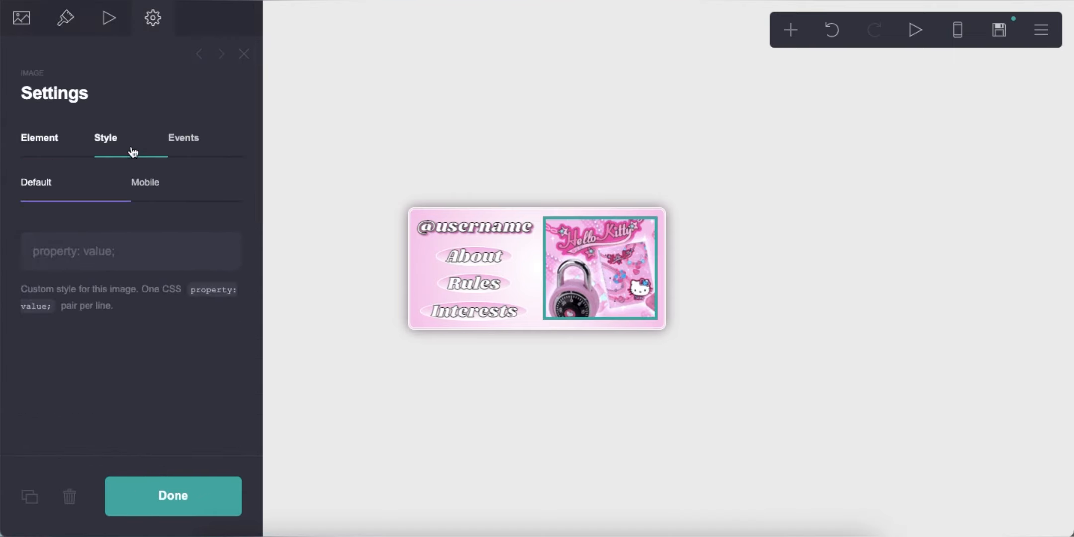
left_click(130, 251)
type("border:")
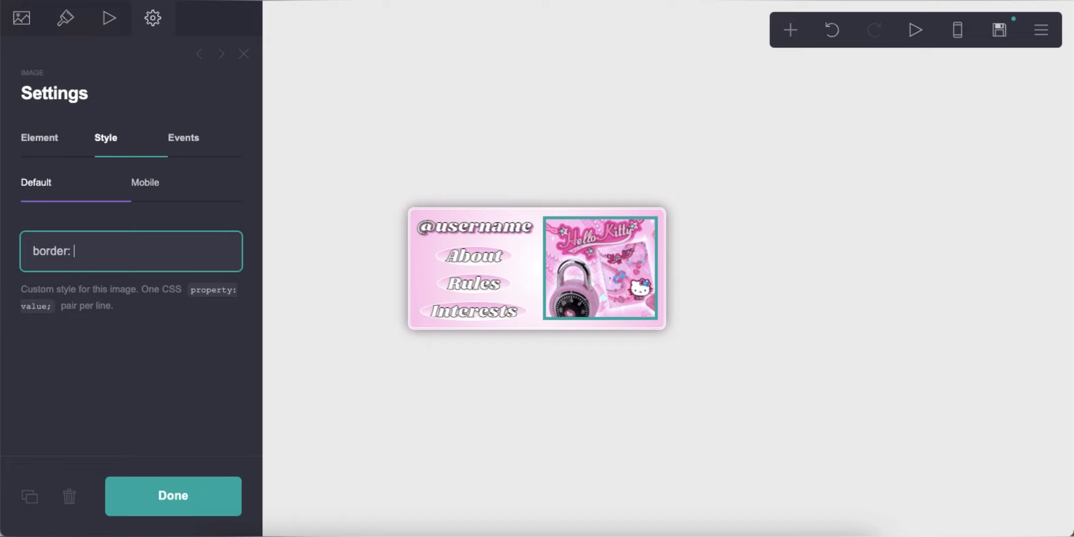
type(" 3px double white;")
left_click(651, 420)
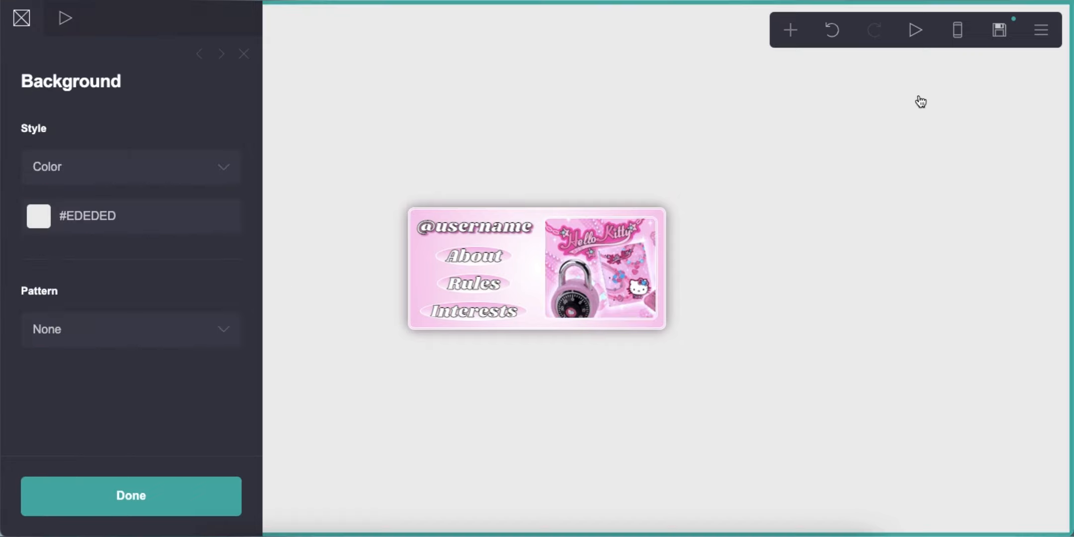
- In the mobile view, make the image's mobile settings manual with a height of 7.75, and return to the desktop view
left_click(956, 33)
left_click(572, 273)
scroll(69, 271, "down", 10)
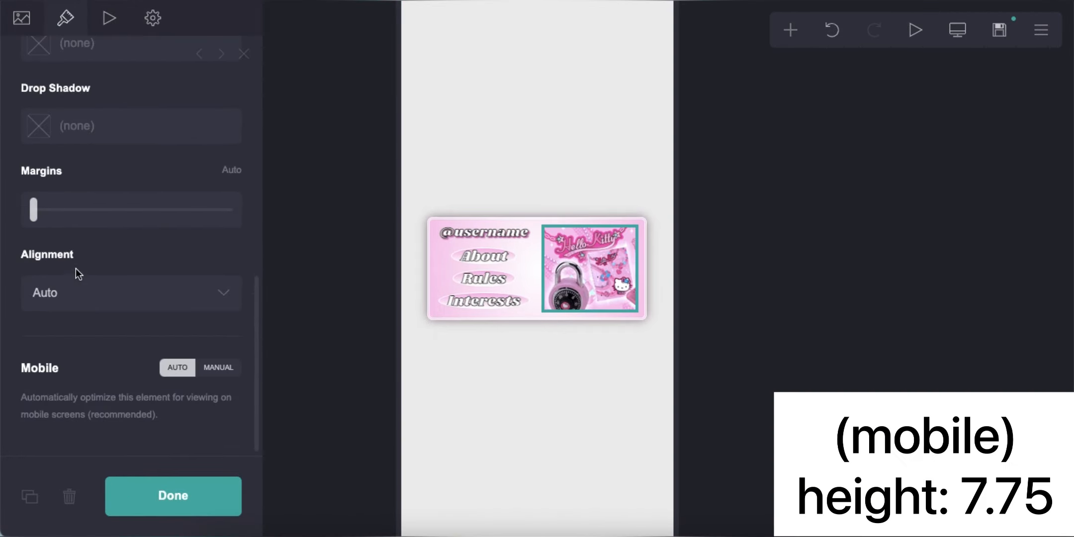
left_click(217, 368)
scroll(224, 348, "down", 5)
left_click(230, 302)
type("7.75")
key("Return")
left_click(549, 401)
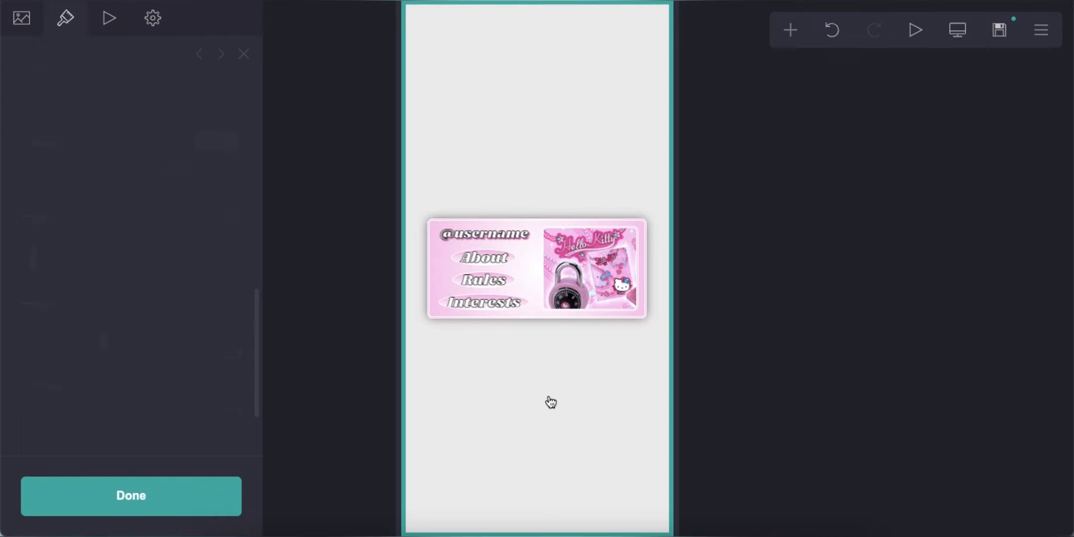
left_click(962, 35)
- Add a control element below the header container and make it a Header Marker
left_click(791, 30)
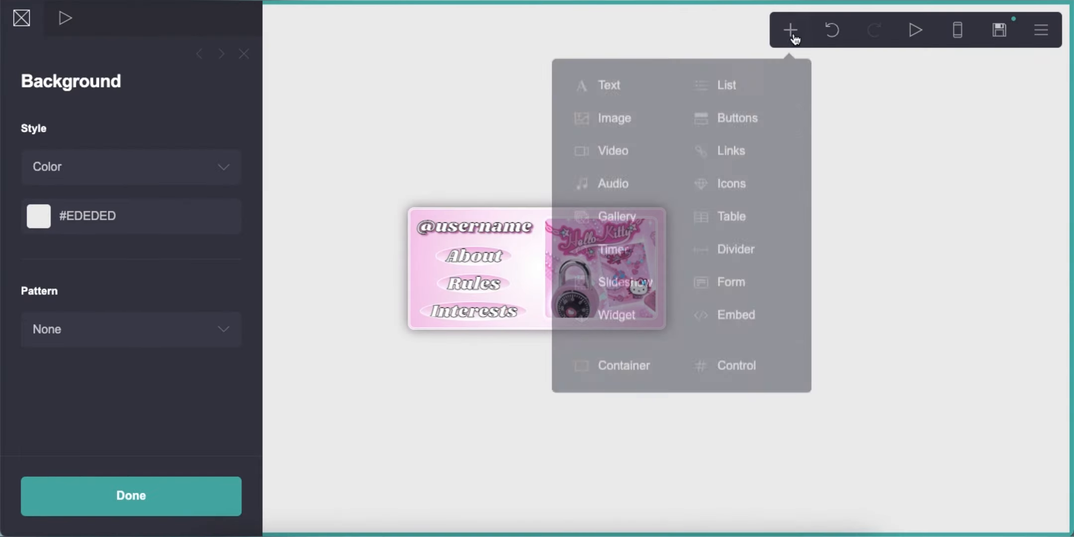
left_click(732, 367)
left_click(139, 171)
left_click(134, 184)
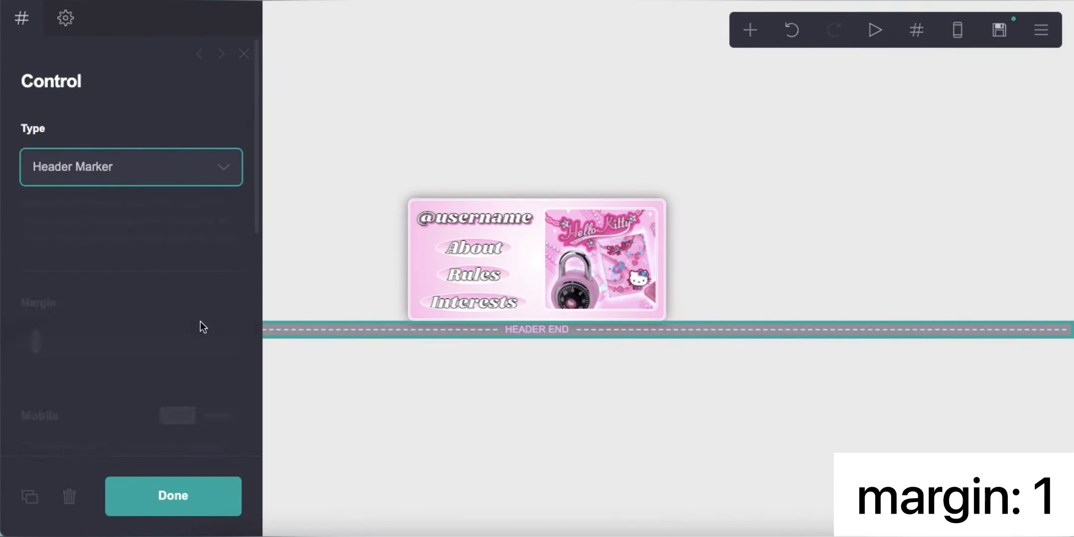
- Add a section break control below the header marker, duplicate it, and name the copy "about"
left_click(791, 31)
left_click(728, 367)
left_click(30, 497)
scroll(140, 391, "down", 2)
double_click(151, 335)
type("about")
key("Return")
left_click(670, 466)
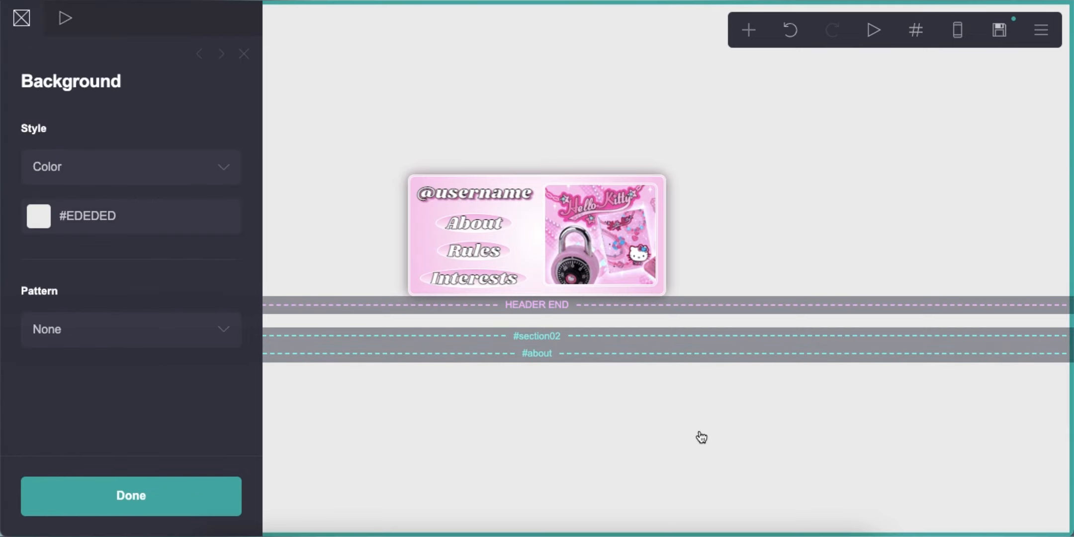
- Add a container below the about section break and turn it into a two-column container
left_click(749, 30)
left_click(562, 370)
left_click(23, 31)
left_click(97, 169)
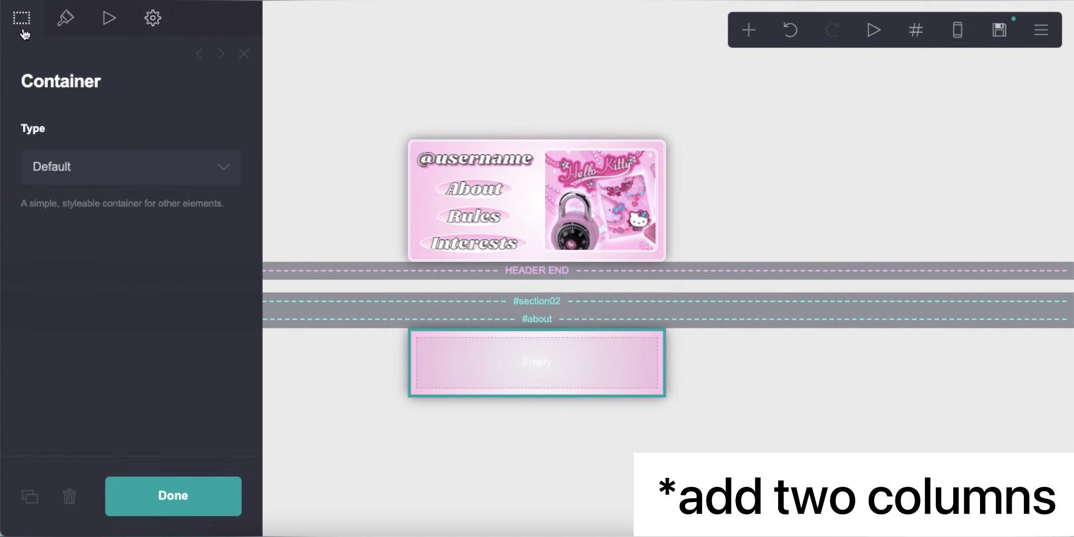
left_click(95, 184)
- Set the contents spacing of the new two-column container to 0.25
left_click(65, 22)
scroll(156, 295, "down", 10)
left_click(225, 213)
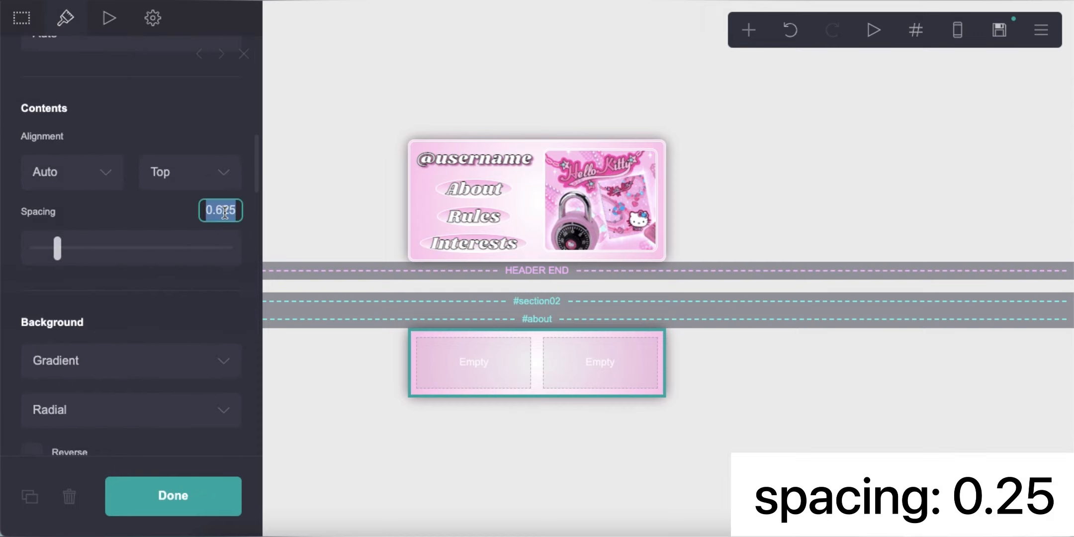
type("0.25")
left_click(343, 396)
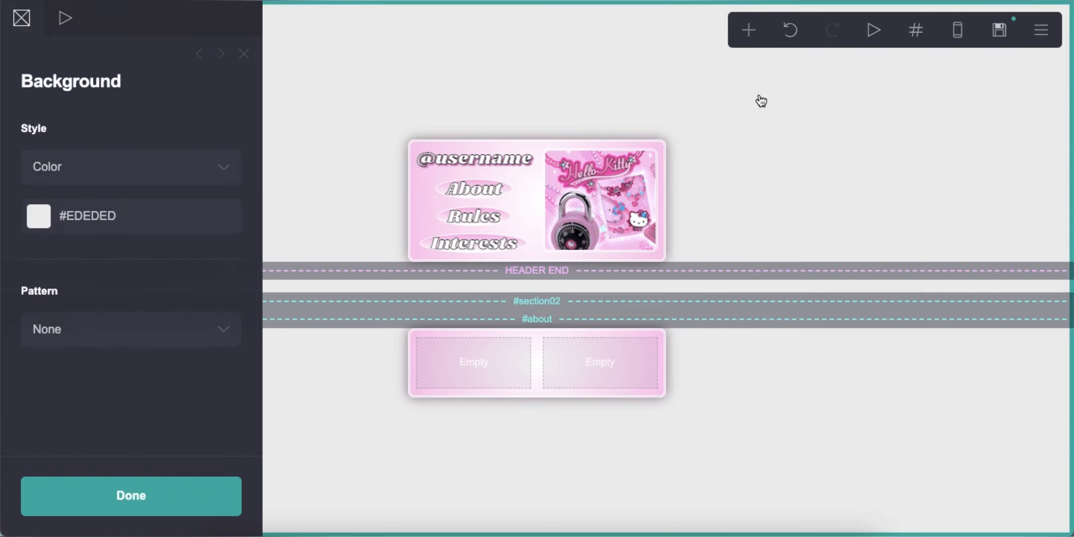
- Add a text element in the about container's first column and clear its default custom CSS
left_click(748, 31)
left_click(581, 88)
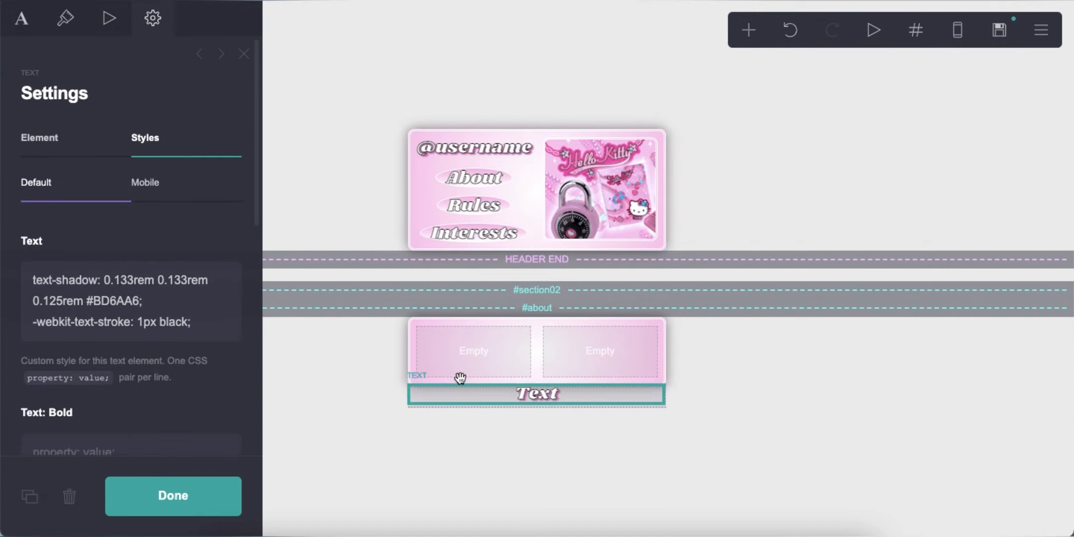
left_click_drag(460, 378, 377, 353)
left_click_drag(189, 324, 7, 251)
key("BackSpace")
left_click(113, 242)
left_click(22, 20)
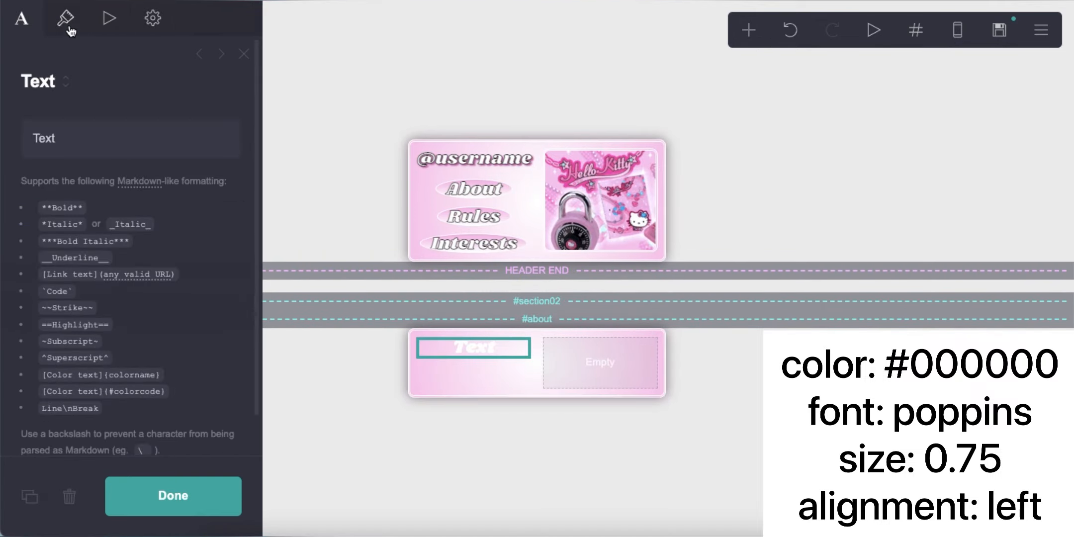
- Set the new text element's color to #000000
left_click(65, 18)
left_click(132, 182)
left_click(78, 348)
left_click_drag(84, 319, 12, 421)
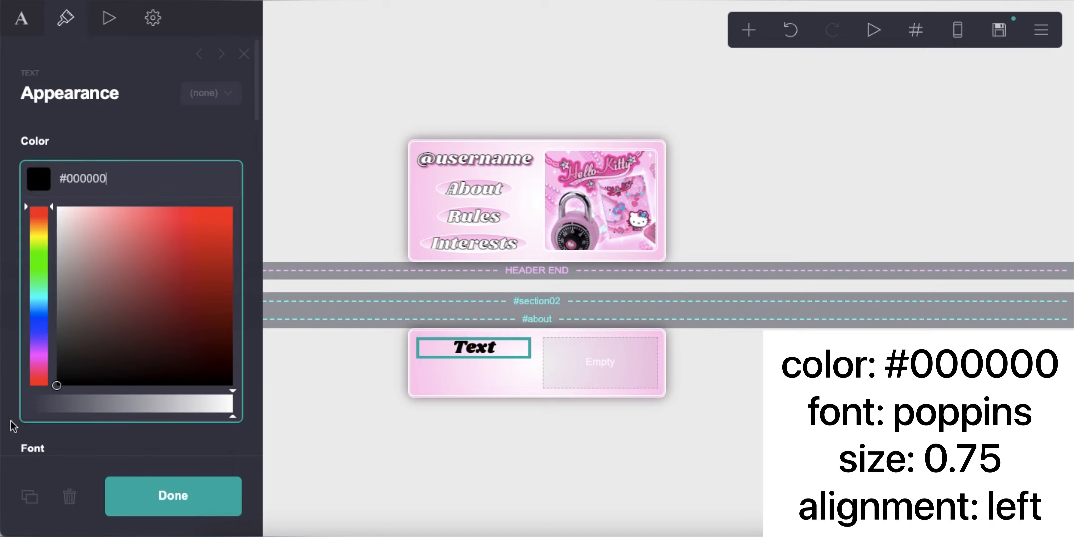
left_click(113, 134)
- Set the text element's font to Poppins and its size to 0.75
left_click(110, 259)
scroll(110, 253, "up", 5)
scroll(110, 252, "up", 10)
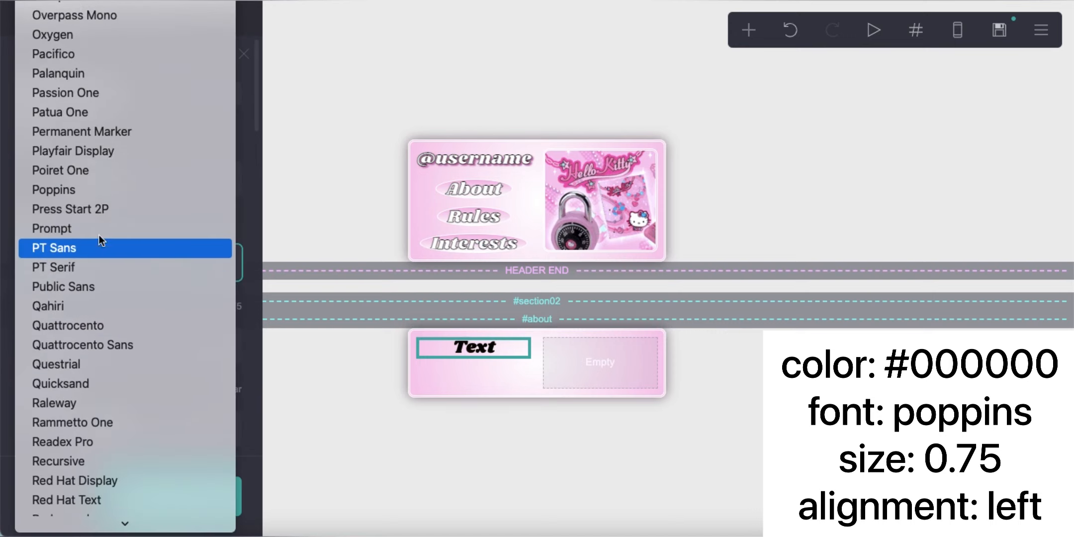
left_click(97, 190)
left_click(225, 306)
type("0.75")
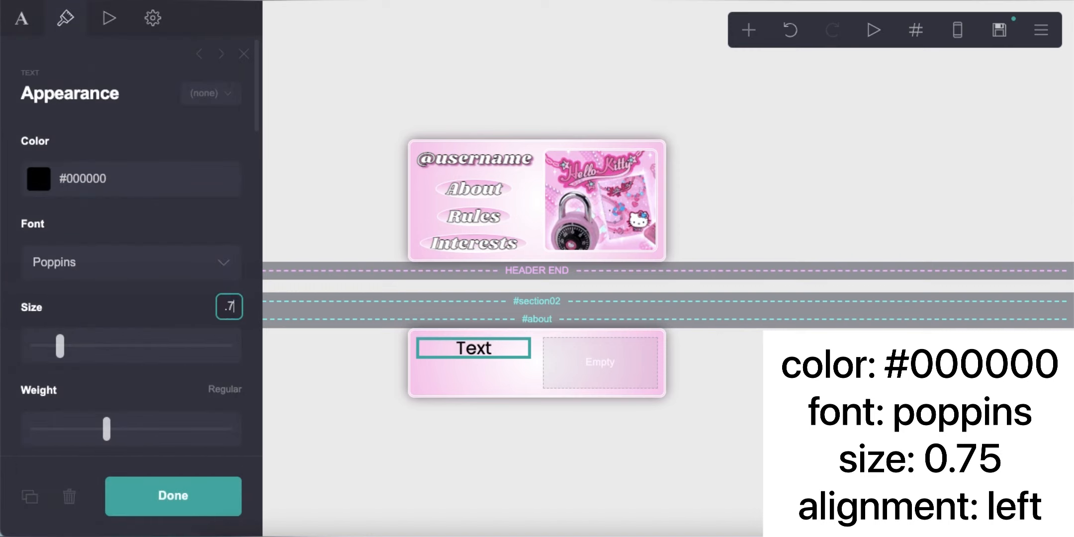
key("Return")
- Align the text element to the left and set its mobile settings to Auto
scroll(209, 315, "down", 4)
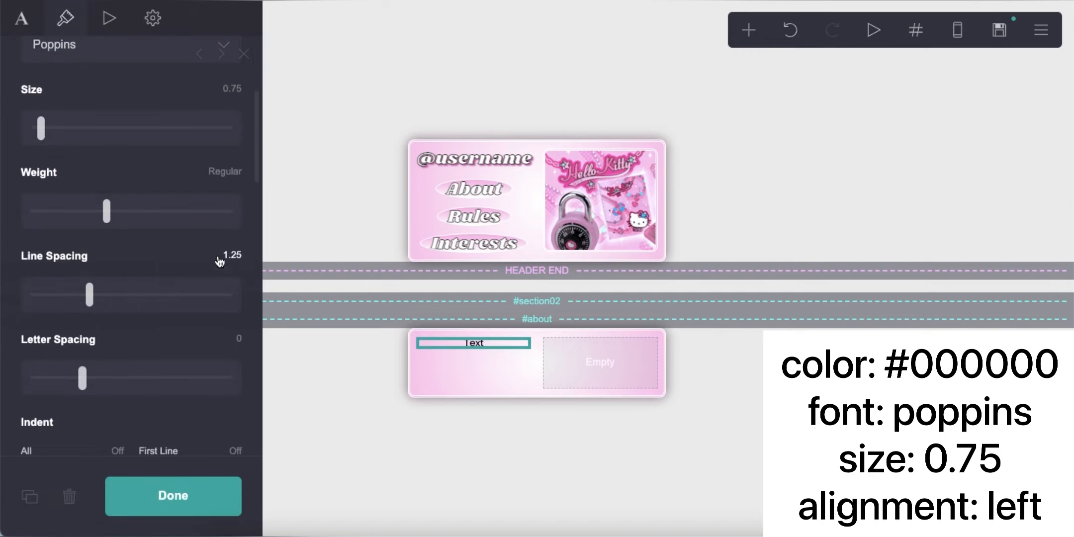
scroll(174, 293, "down", 8)
left_click(114, 266)
left_click(114, 279)
scroll(141, 325, "up", 7)
scroll(141, 326, "down", 12)
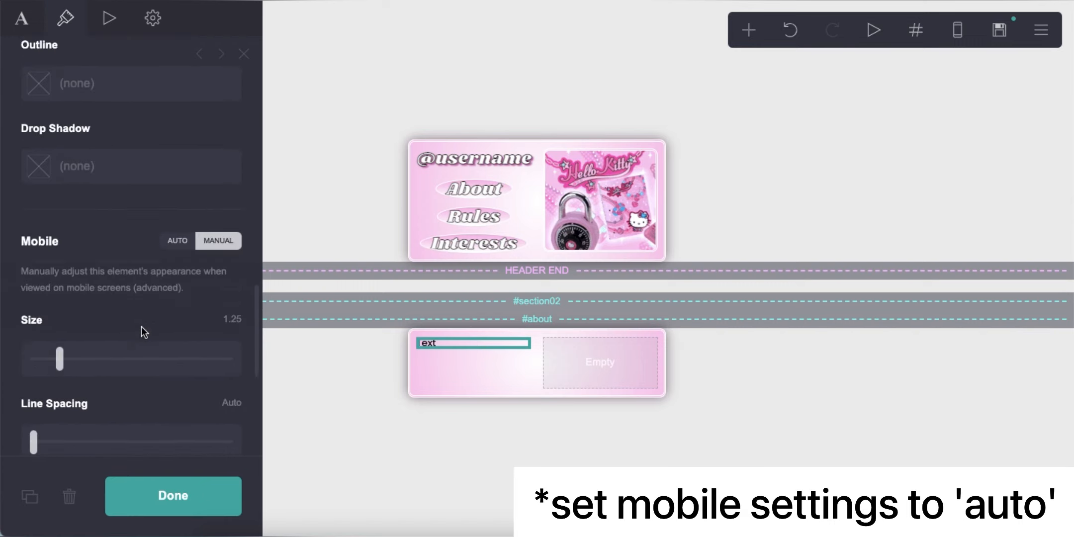
left_click(178, 240)
left_click(326, 393)
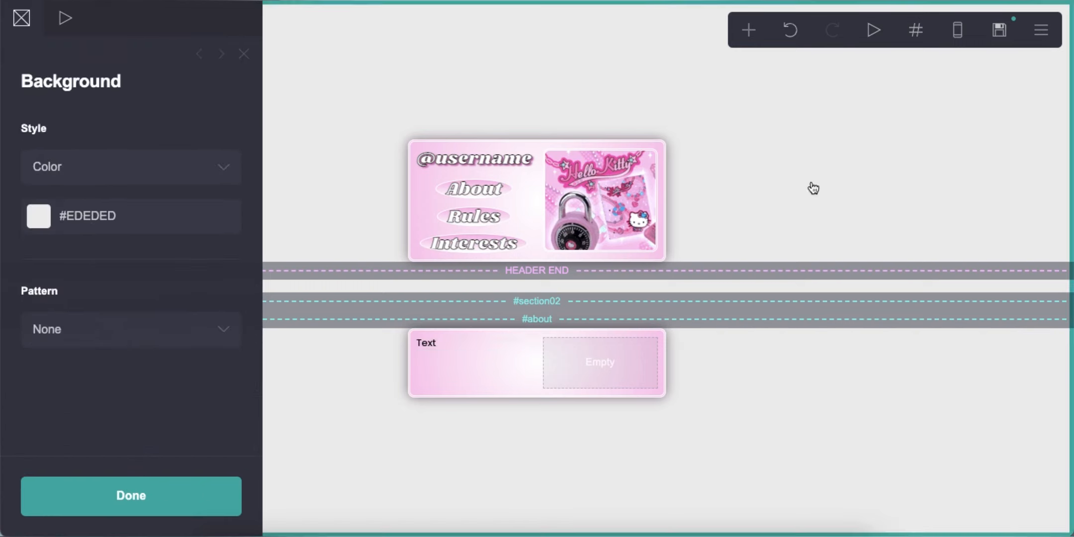
- Replace the placeholder in the first column with "hi i'm **name**" followed by several lines of repeated "info"
left_click(958, 30)
left_click(958, 31)
double_click(442, 344)
key("ctrl+a")
type("hi i'm **name** info info info info info info info info info info info info info info info info info info info info info info info info info info info info info")
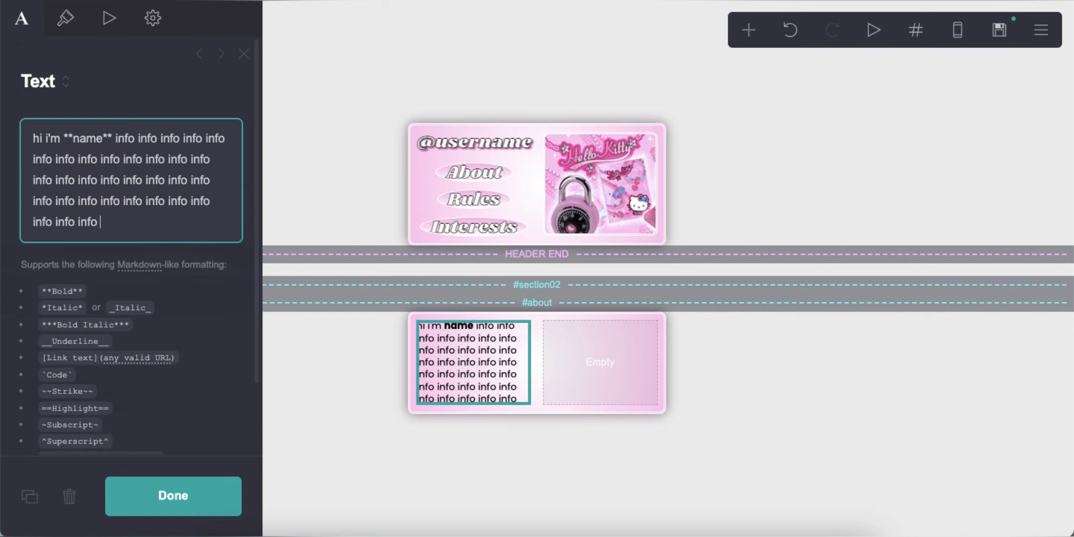
- Switch to the Pastebin page and copy the CSS lines of the first SCROLLBOX block, from background through padding
left_click(151, 18)
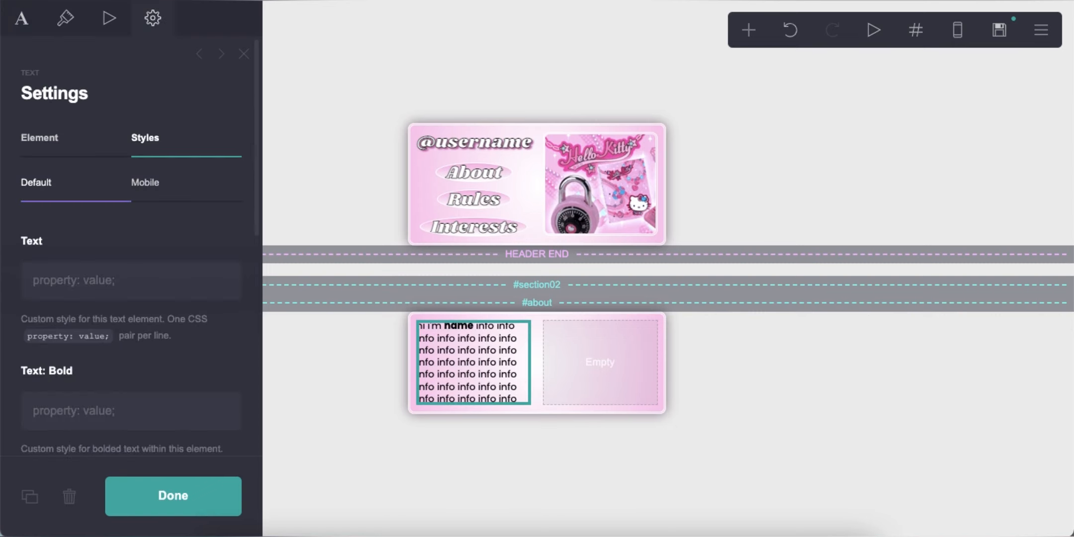
key("ctrl+Tab")
scroll(165, 254, "down", 6)
left_click_drag(82, 200, 149, 293)
right_click(134, 215)
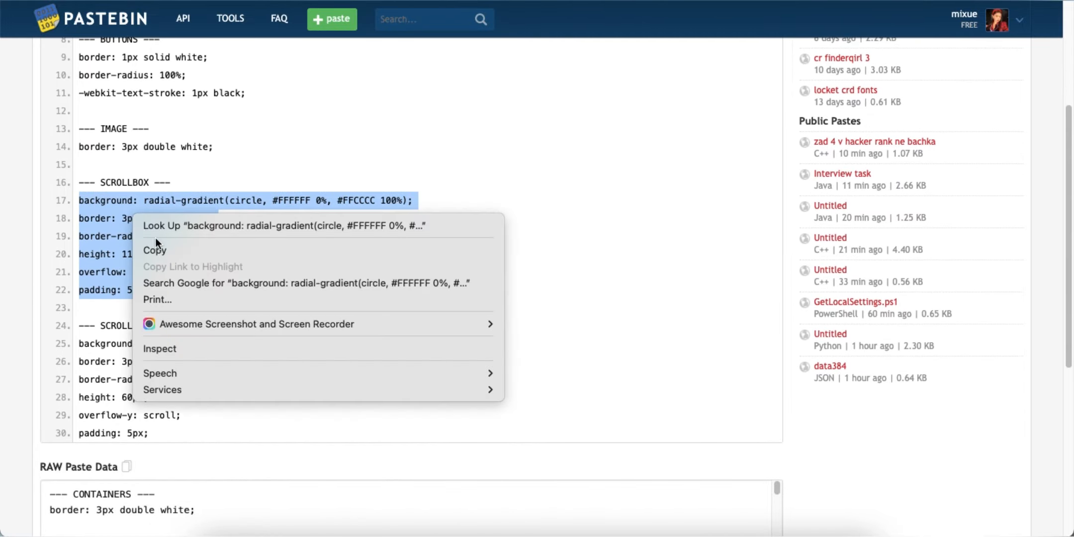
left_click(152, 249)
- Return to Carrd and paste the copied scrollbox CSS into the text element's default custom text style
key("ctrl+Tab")
left_click(115, 266)
right_click(117, 264)
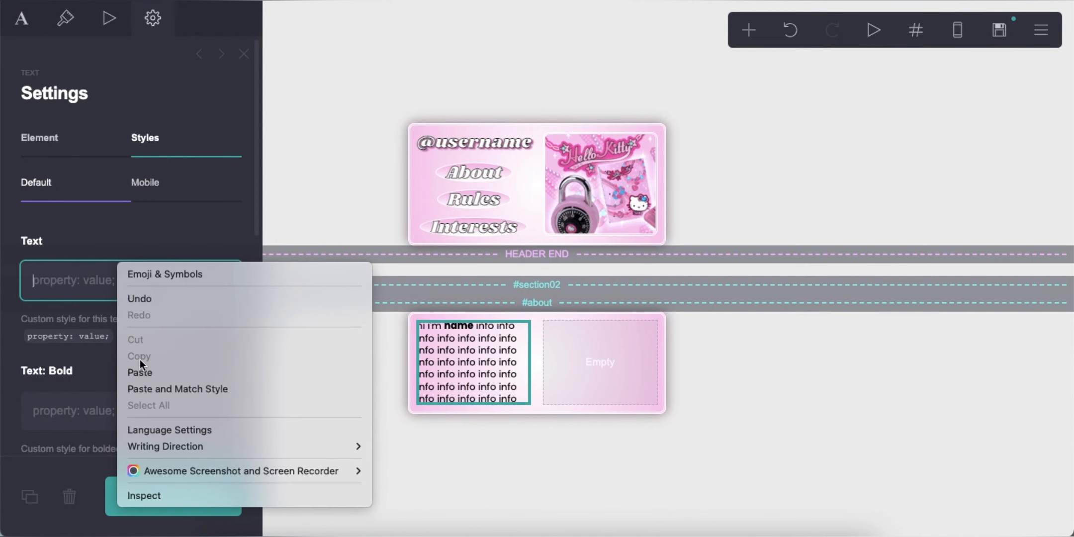
left_click(139, 372)
left_click(355, 426)
- Change the outer color of the scrollbox's radial gradient to #F5C6E8 and try scrolling the box
left_click(473, 368)
double_click(144, 301)
type("F5C6E8")
left_click(336, 379)
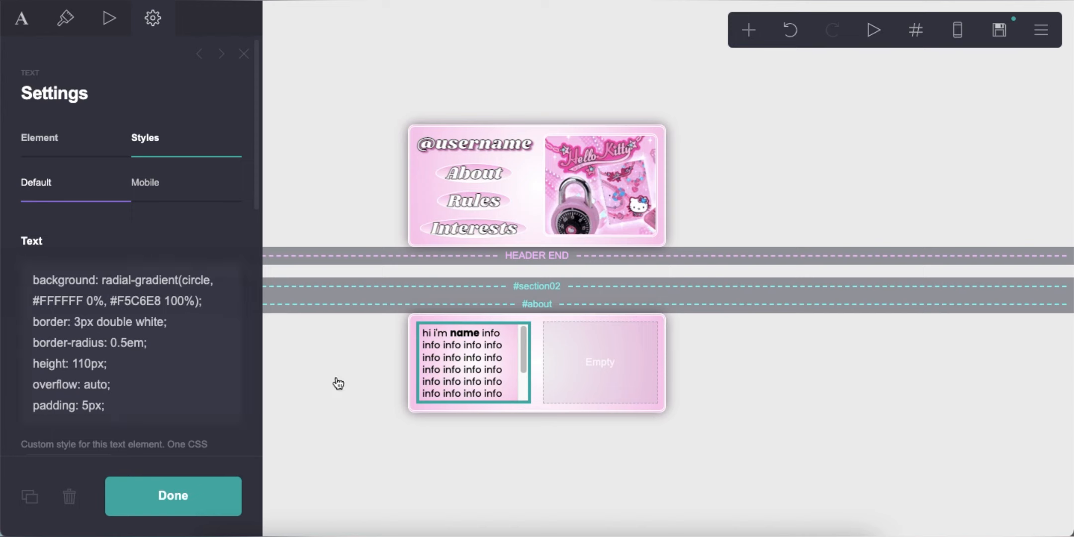
left_click(338, 382)
scroll(475, 367, "down", 1)
scroll(475, 367, "up", 1)
- Give the scrollbox text the mobile custom style "height: 95px;" and return to the desktop view
left_click(496, 358)
left_click(957, 30)
left_click(202, 196)
left_click(157, 271)
type("h")
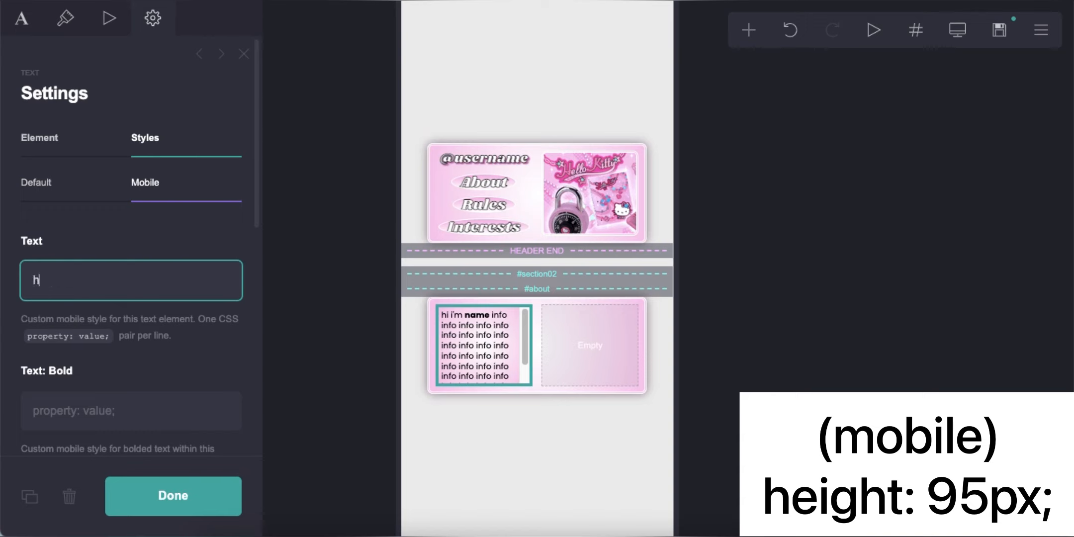
type("eight: 95px;")
left_click(532, 434)
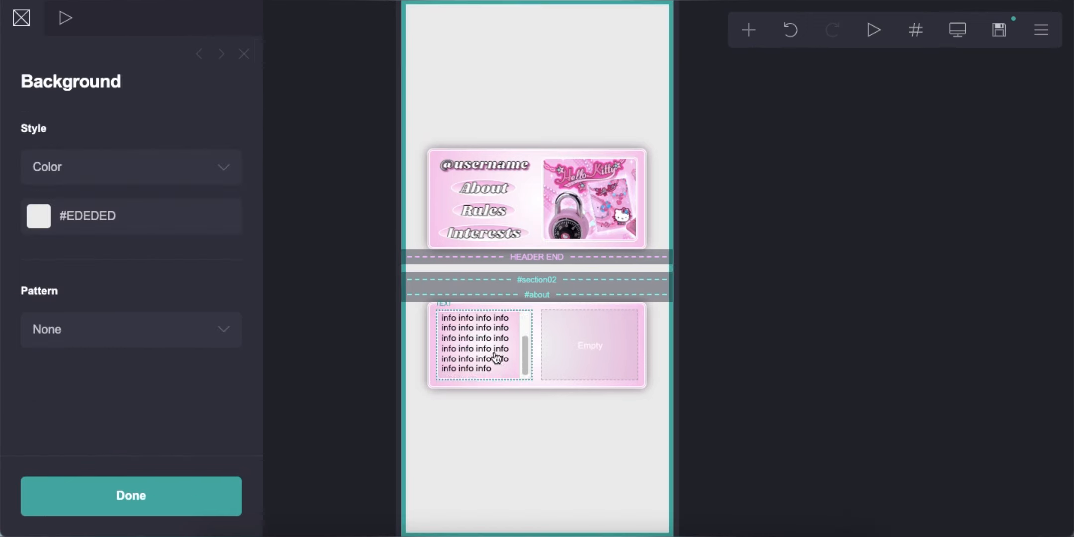
left_click(957, 30)
- Add another text element in the about container's empty second column
left_click(748, 30)
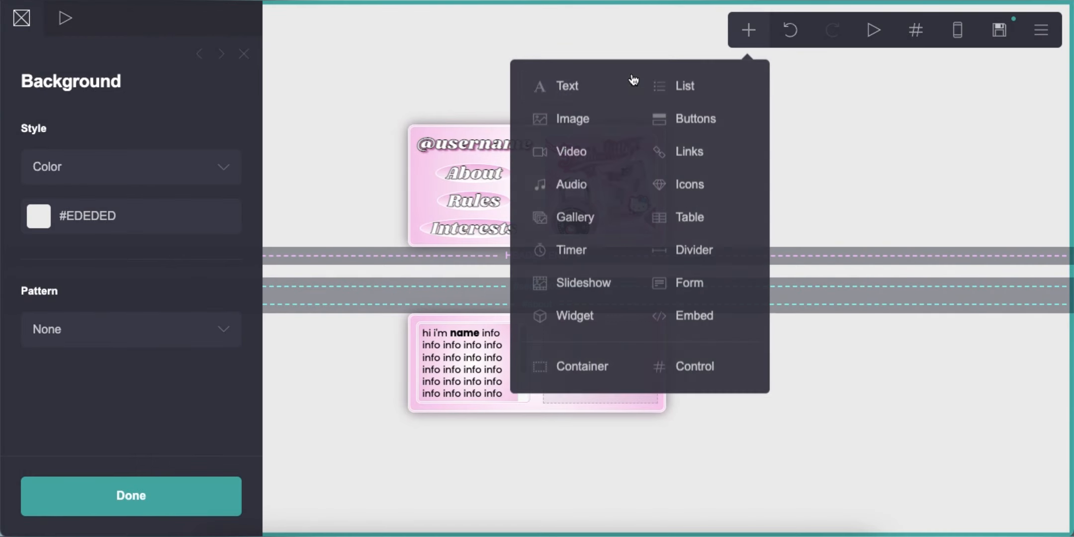
left_click(595, 88)
left_click_drag(516, 410, 537, 326)
- Clear the custom CSS from the second-column text's mobile and default styles, and open its text content
left_click_drag(126, 292, 9, 269)
key("BackSpace")
left_click(46, 190)
left_click_drag(131, 390, 22, 281)
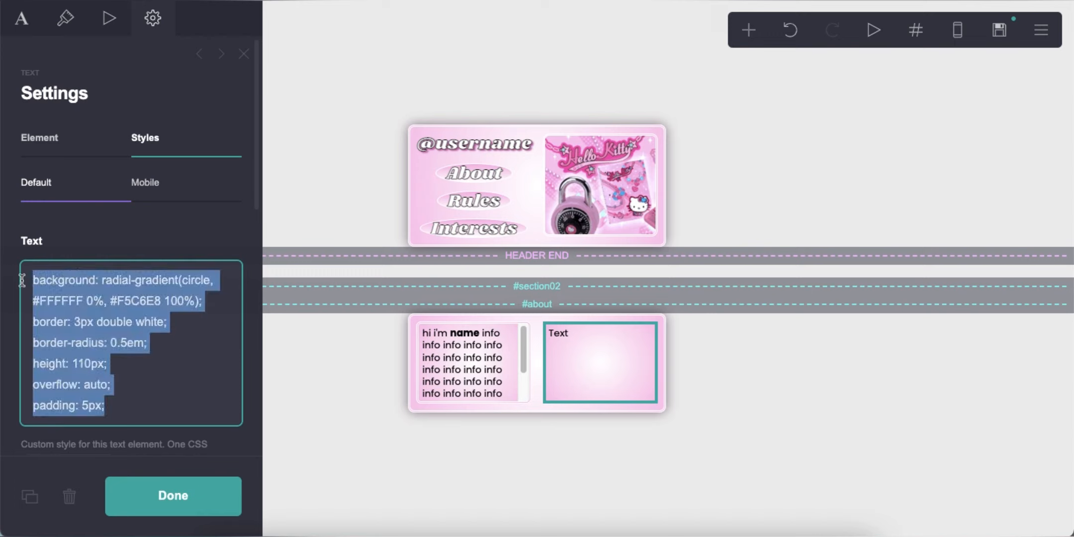
key("BackSpace")
left_click(111, 251)
left_click(8, 7)
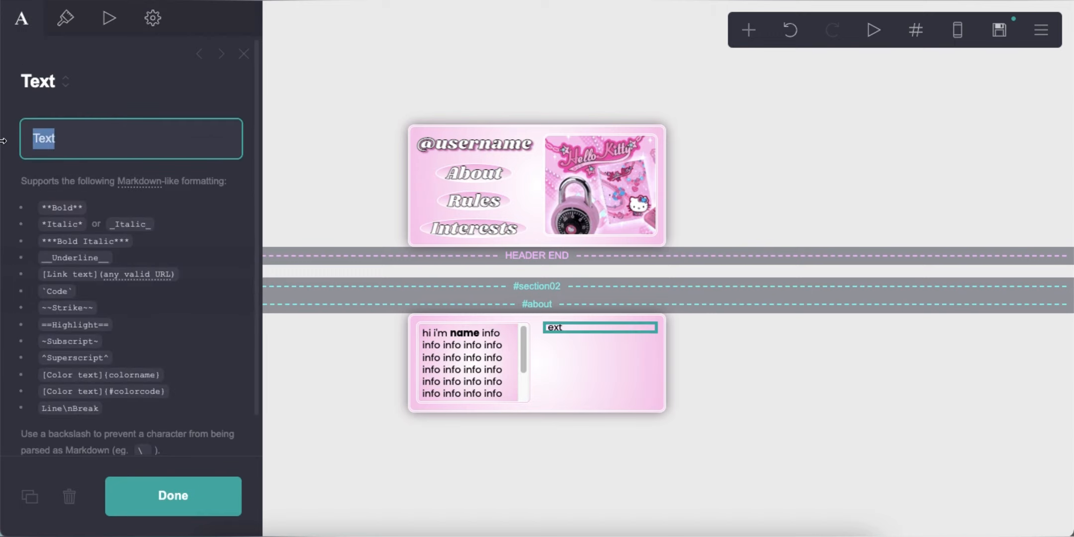
- Enter "Where to find me?" as the second-column text and set its color to #FFFFFF
type("Where to find me?")
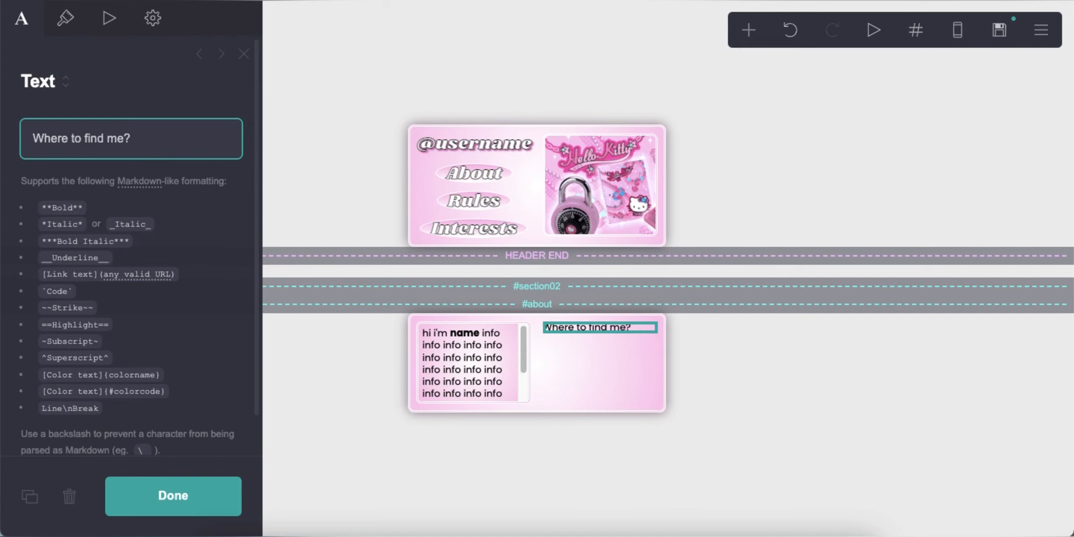
left_click(65, 18)
left_click(137, 178)
key("ctrl+v")
left_click(76, 149)
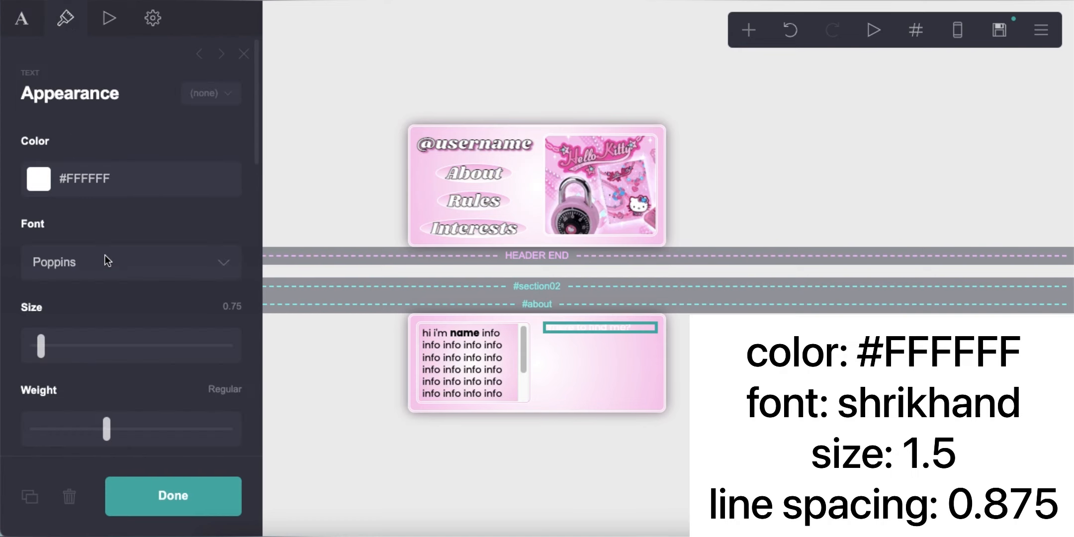
- Set the "Where to find me?" heading's font to Shrikhand and its size to 1.5
left_click(107, 260)
scroll(107, 261, "down", 10)
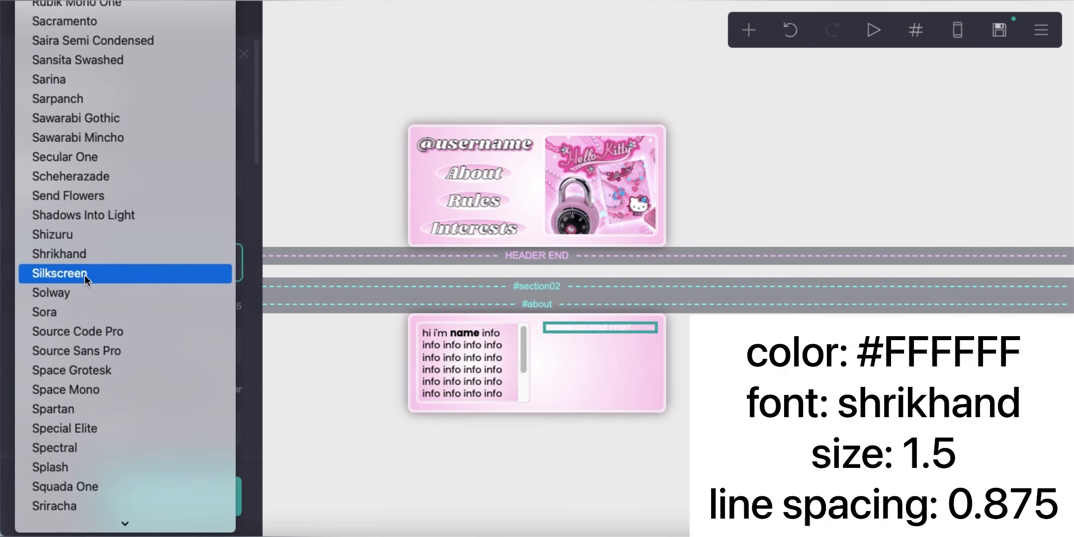
left_click(92, 256)
left_click(209, 306)
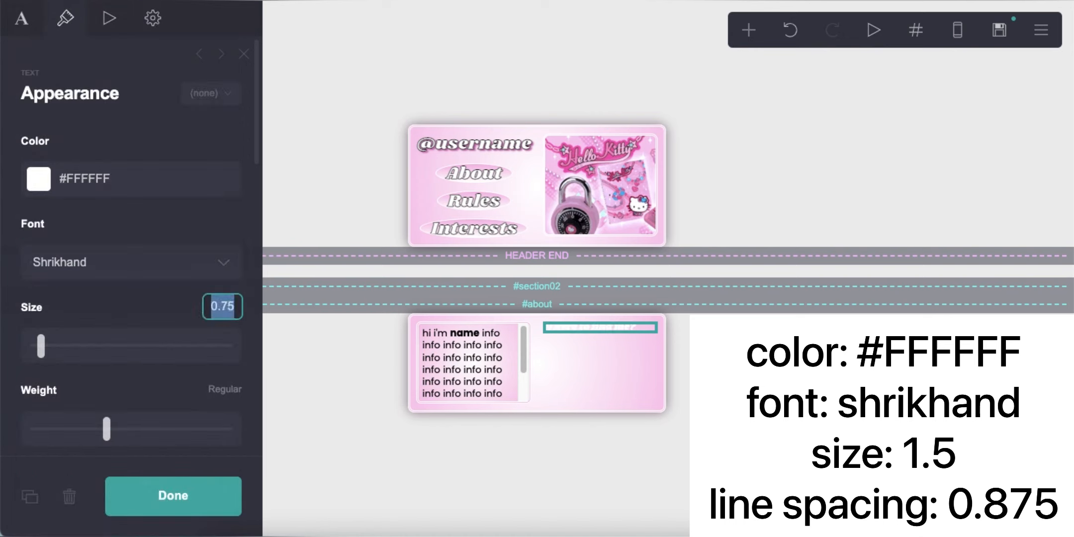
type("1.5")
key("Return")
- Set the heading's line spacing to 0.875 and review its remaining appearance settings
scroll(211, 318, "down", 5)
scroll(215, 278, "up", 2)
left_click(228, 234)
type("0.875")
key("Return")
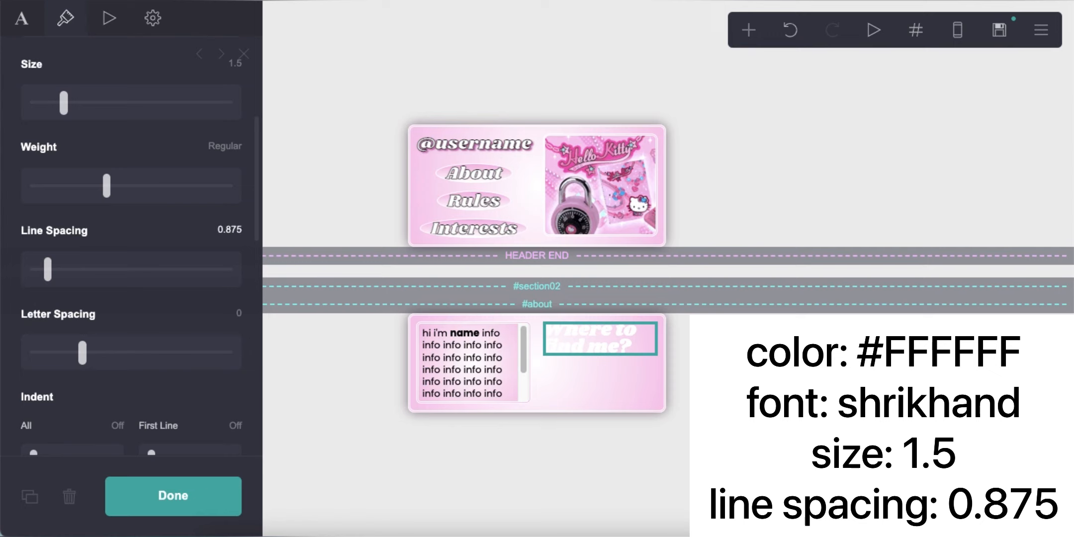
scroll(172, 319, "down", 5)
scroll(189, 314, "up", 10)
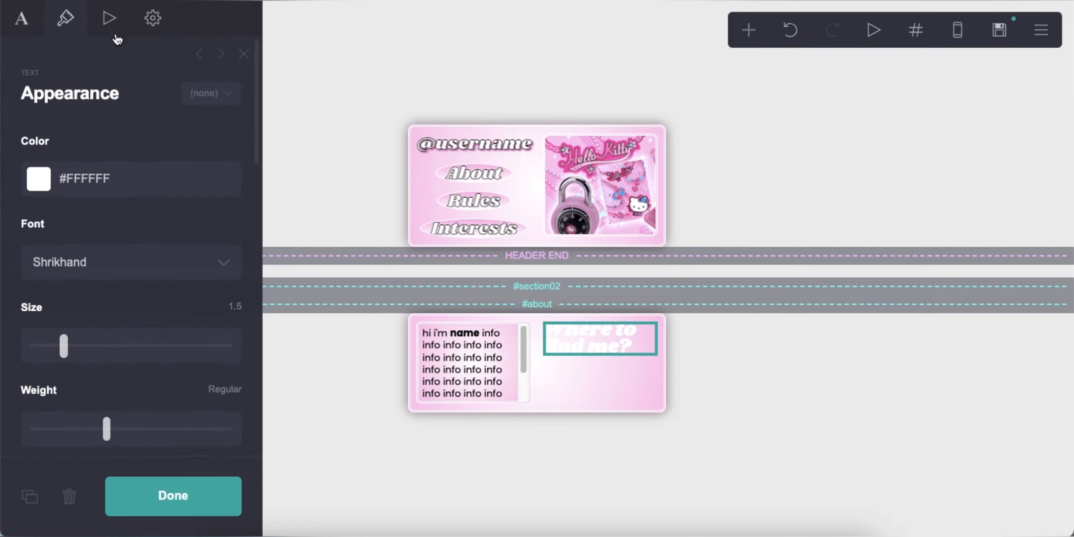
left_click(153, 18)
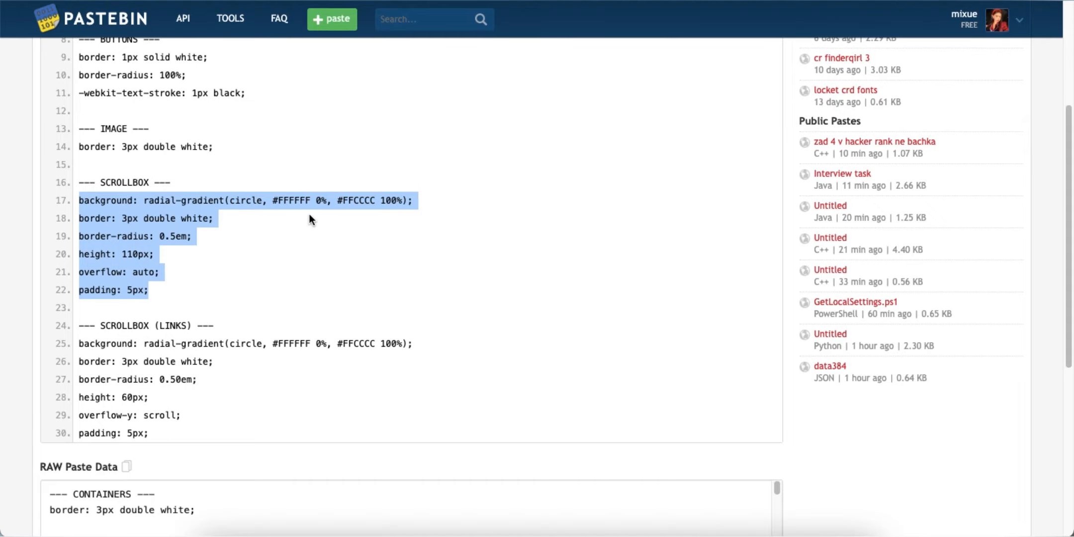
left_click_drag(74, 191, 254, 211)
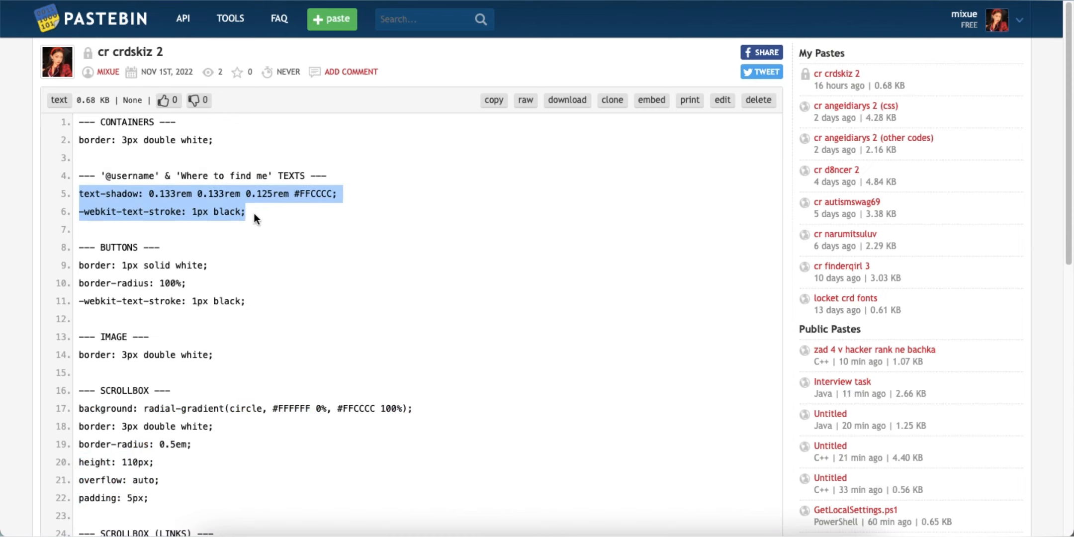
right_click(187, 190)
left_click(196, 227)
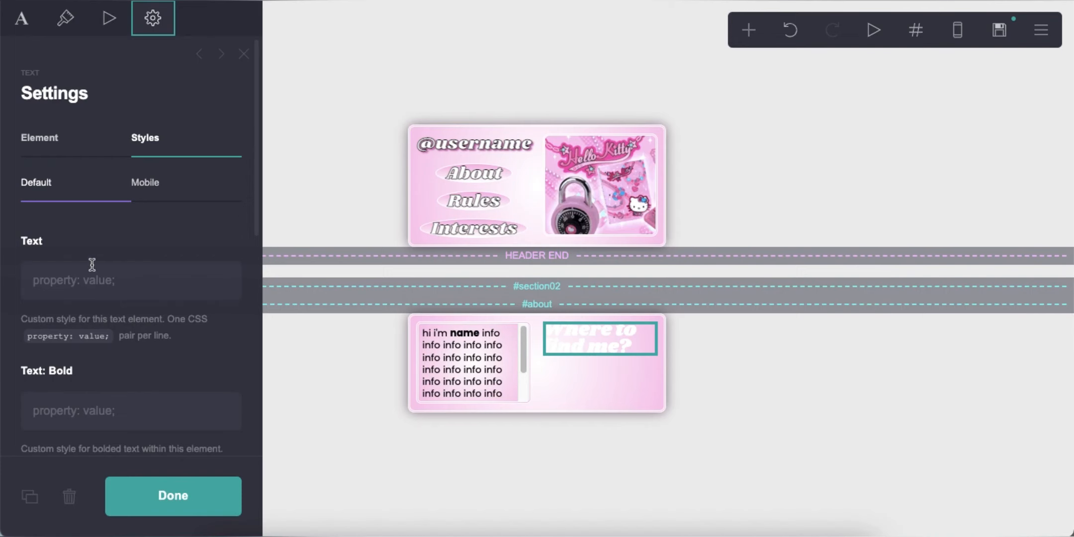
right_click(87, 276)
left_click(114, 386)
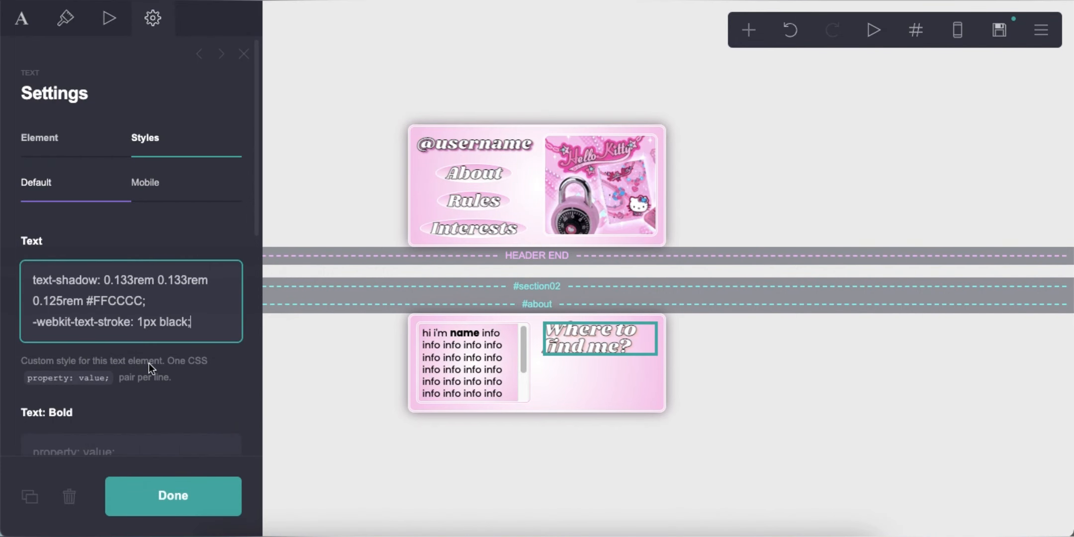
- Change the heading's text-shadow color to #BD6AA6 and check the page in the mobile view
double_click(118, 301)
type("BD6AA6")
left_click(640, 429)
left_click(956, 32)
left_click(957, 32)
- Add a text element beneath the "Where to find me?" heading and clear its inherited custom CSS
left_click(748, 30)
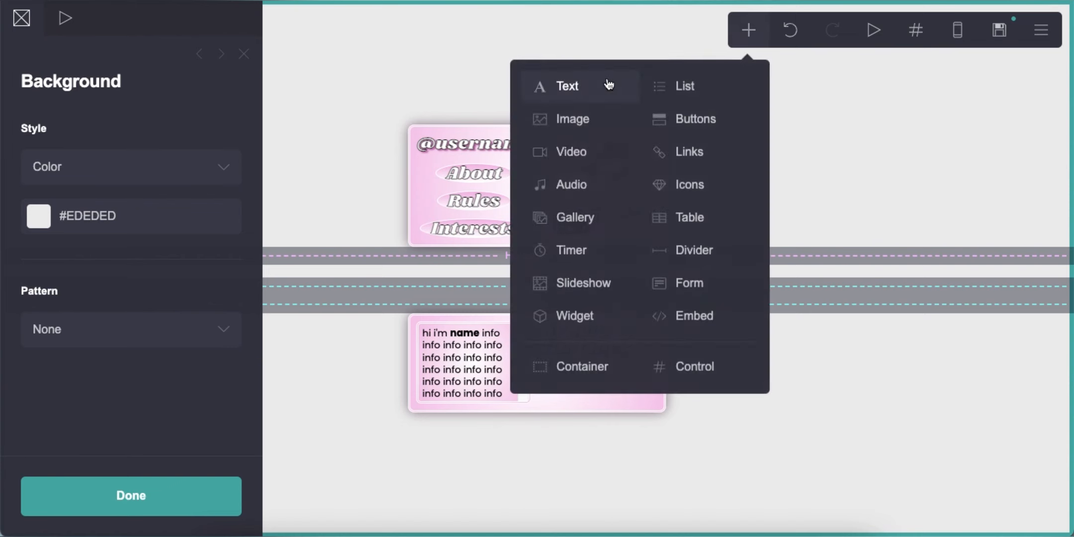
left_click(607, 84)
left_click_drag(507, 417, 601, 351)
left_click_drag(203, 323, 6, 248)
key("BackSpace")
- Set the new text's color to #000000 and its font to Poppins
left_click(65, 18)
left_click(39, 178)
type("000000")
left_click(124, 153)
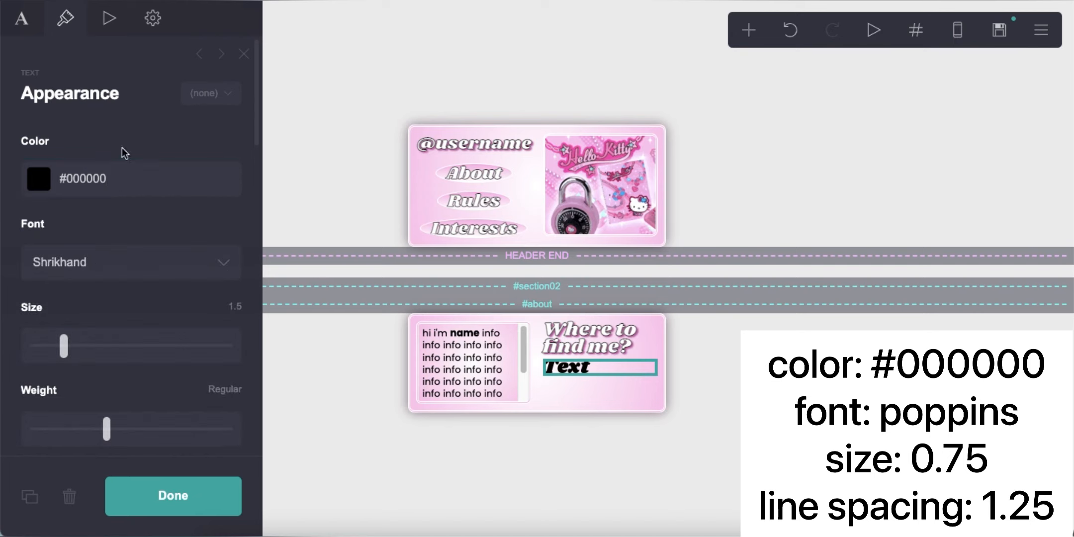
left_click(110, 261)
scroll(114, 259, "up", 10)
scroll(110, 251, "up", 3)
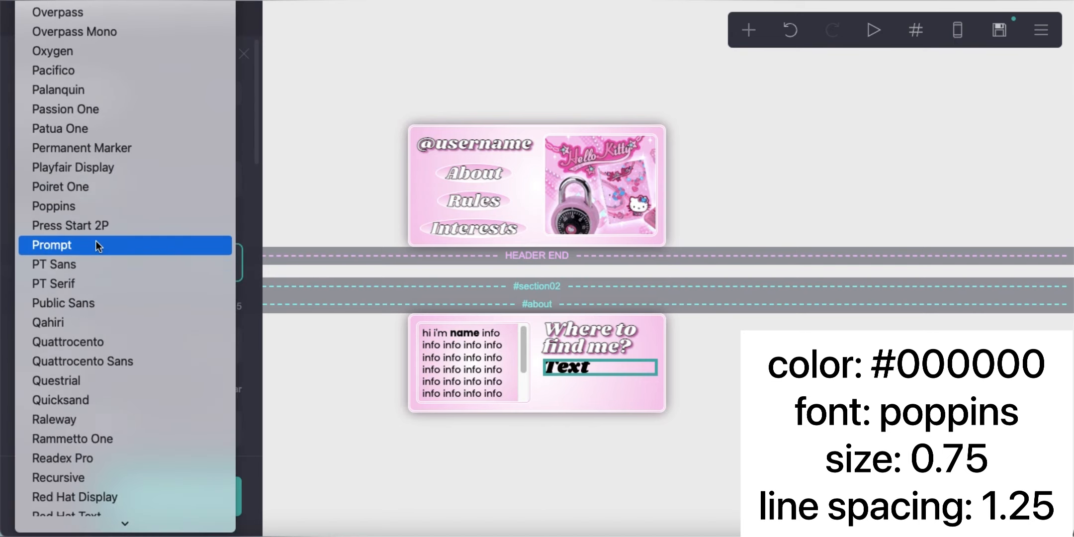
left_click(104, 205)
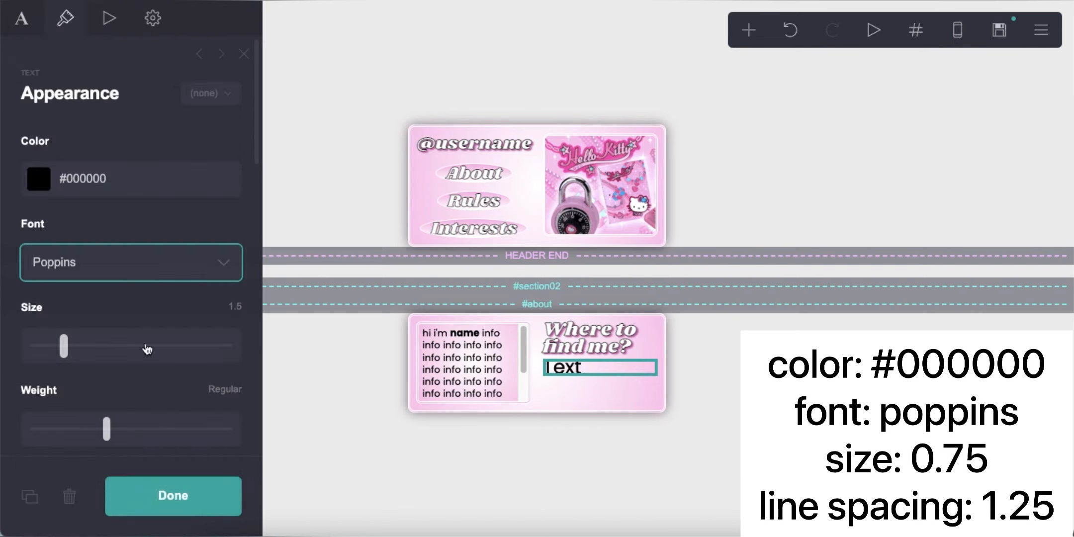
- Set the new text's size to 0.75 and its line spacing to 1.25
left_click(234, 306)
type("0.75")
key("Return")
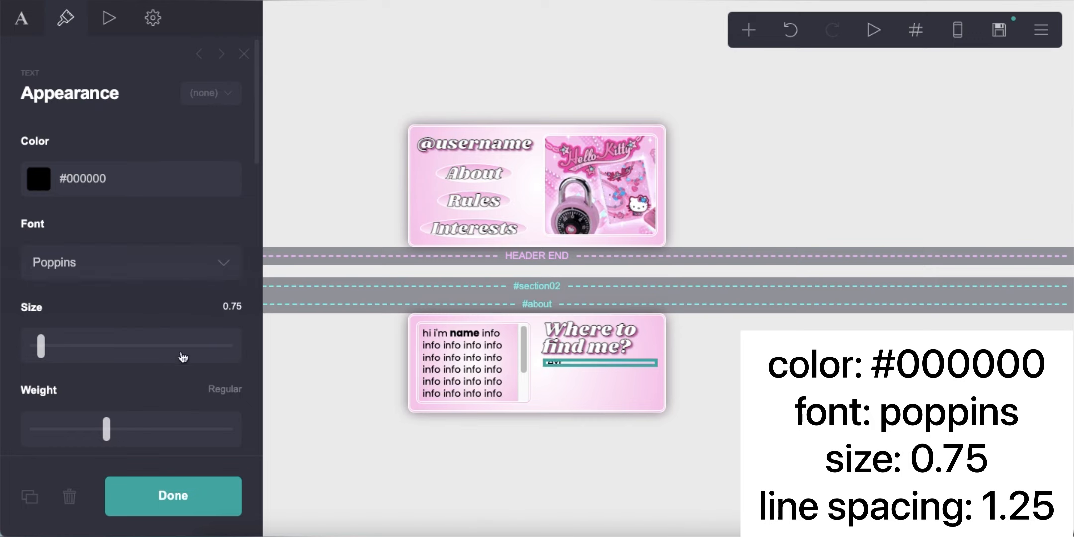
scroll(179, 358, "down", 3)
left_click(229, 380)
type("1.25")
key("Return")
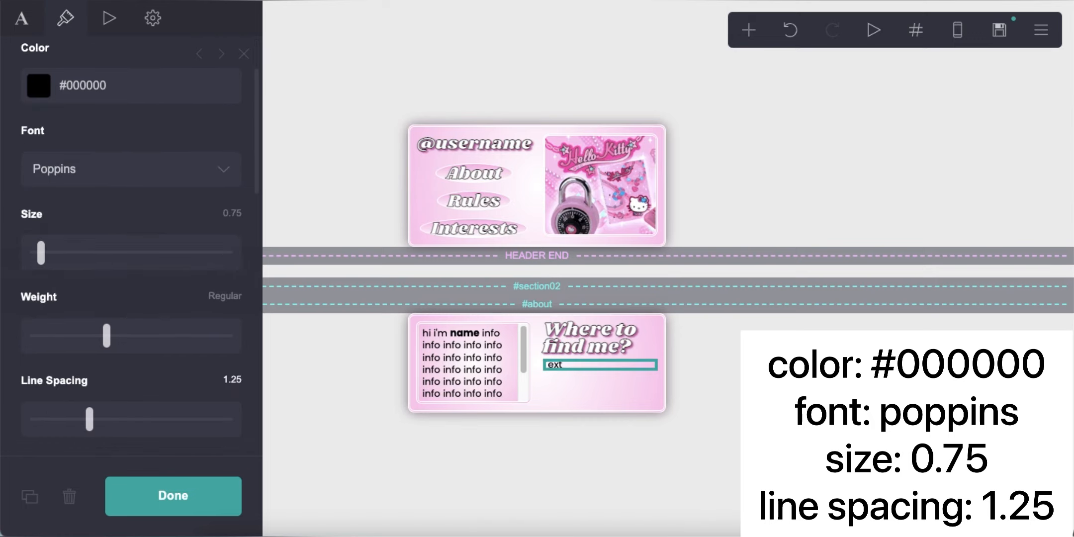
scroll(175, 354, "down", 5)
scroll(179, 347, "up", 7)
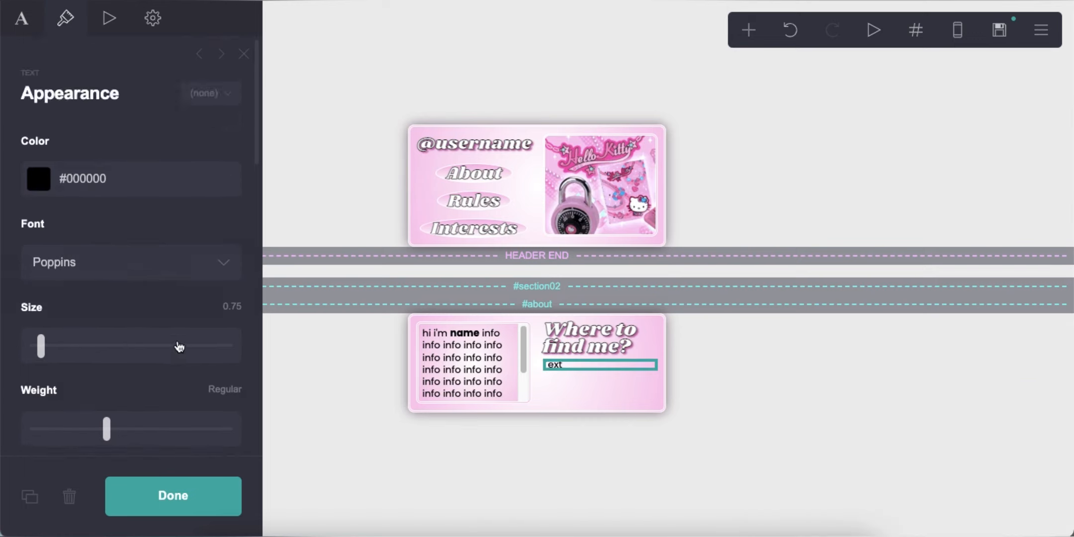
- Replace the text with dot-separated "#" links in Markdown: twitter, spotify, curious cat and three named link, ending with a dot
left_click(7, 30)
key("BackSpace")
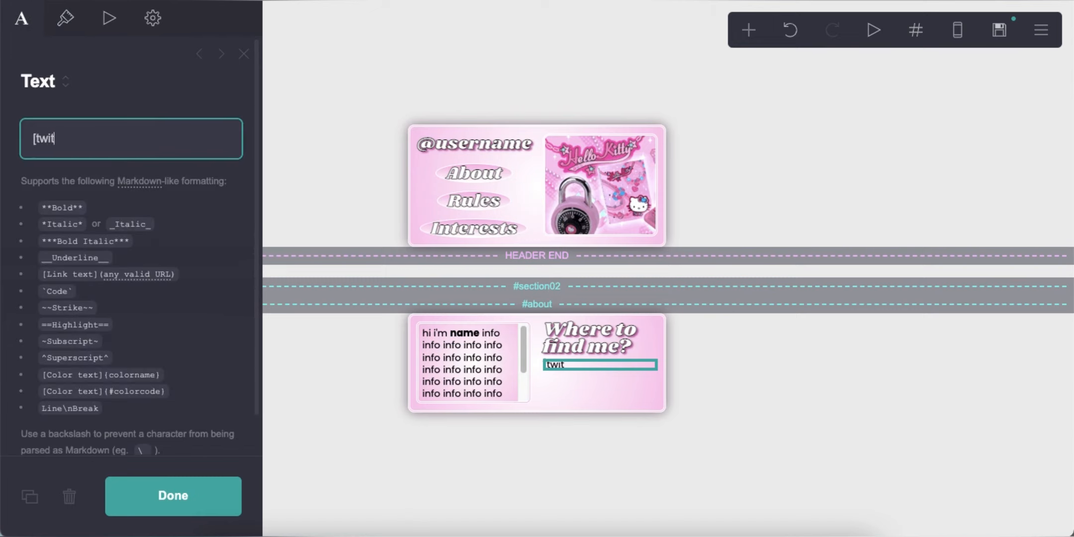
type("[twitter](#) • [spotify")
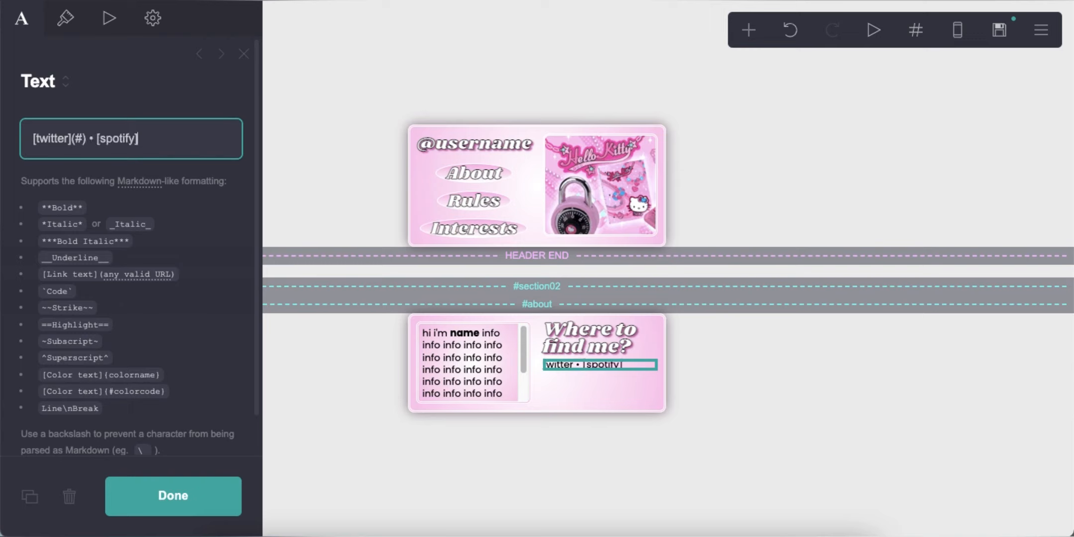
type("](#) • [curious cat](#)")
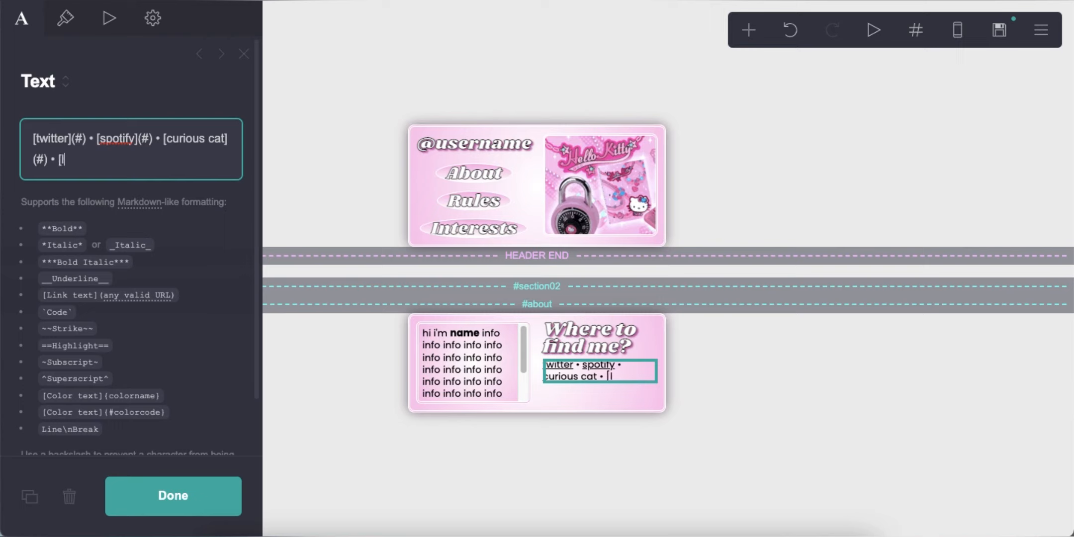
type("• [link](#) • [link")
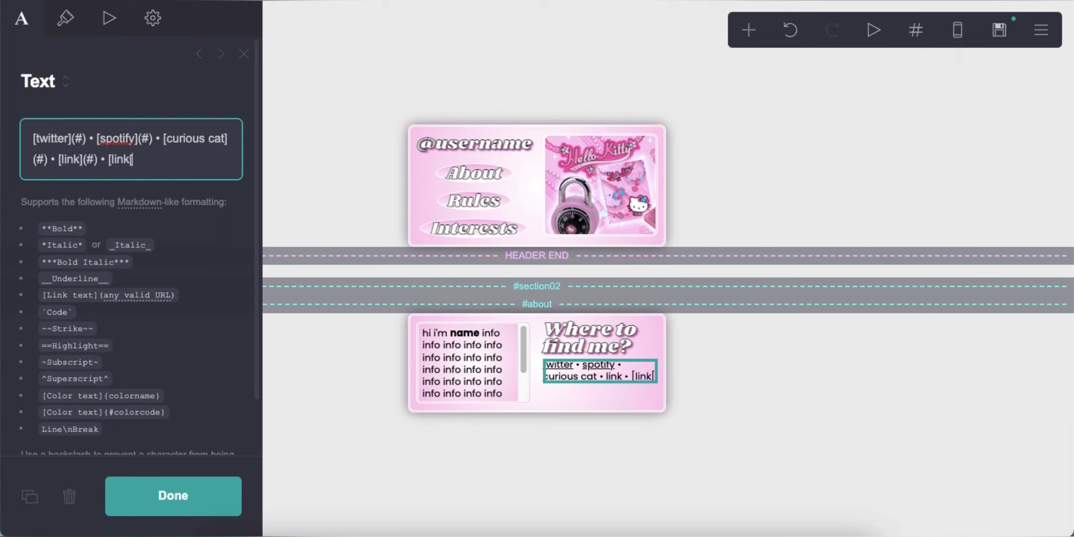
type("](")
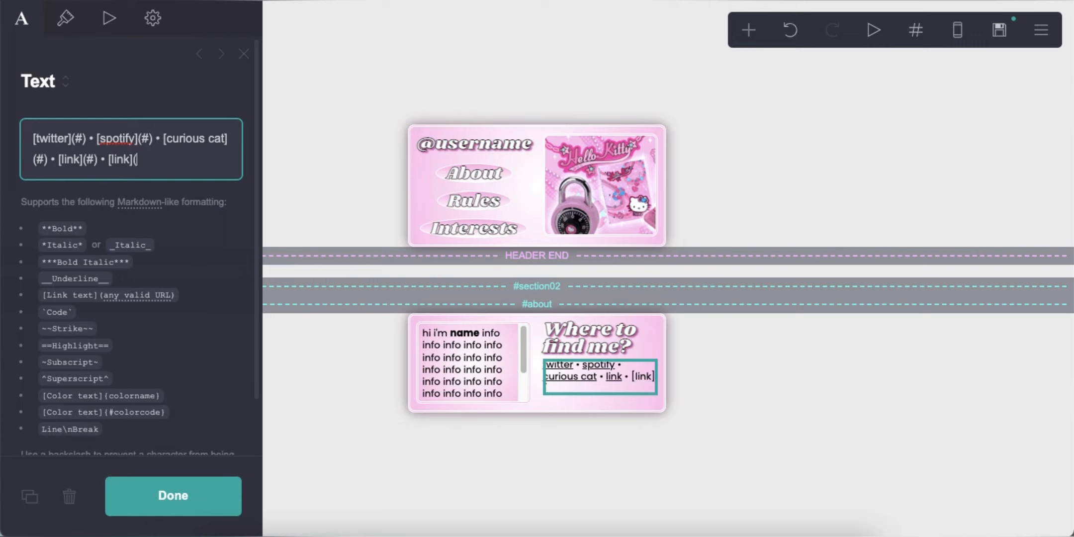
type("#) • [link](#) •")
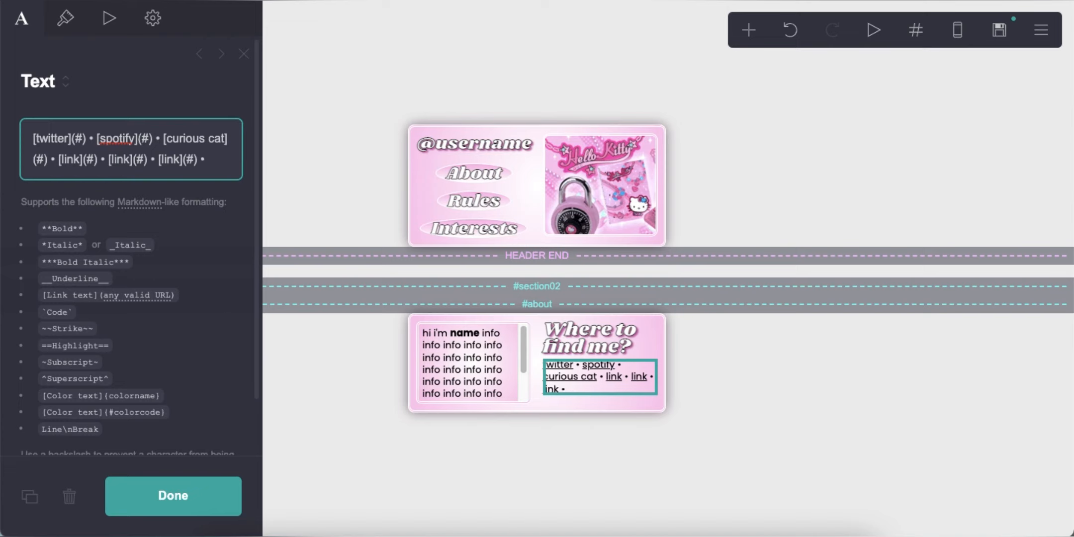
- Copy the three "[link](#) •" placeholders and paste them twice at the end of the text
left_click_drag(59, 159, 207, 160)
right_click(183, 160)
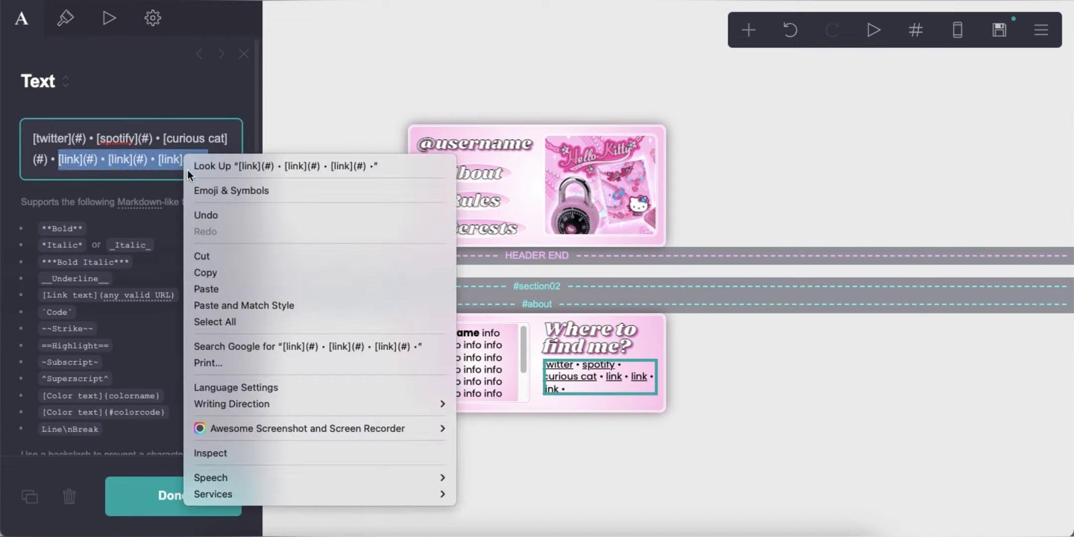
left_click(218, 272)
right_click(216, 155)
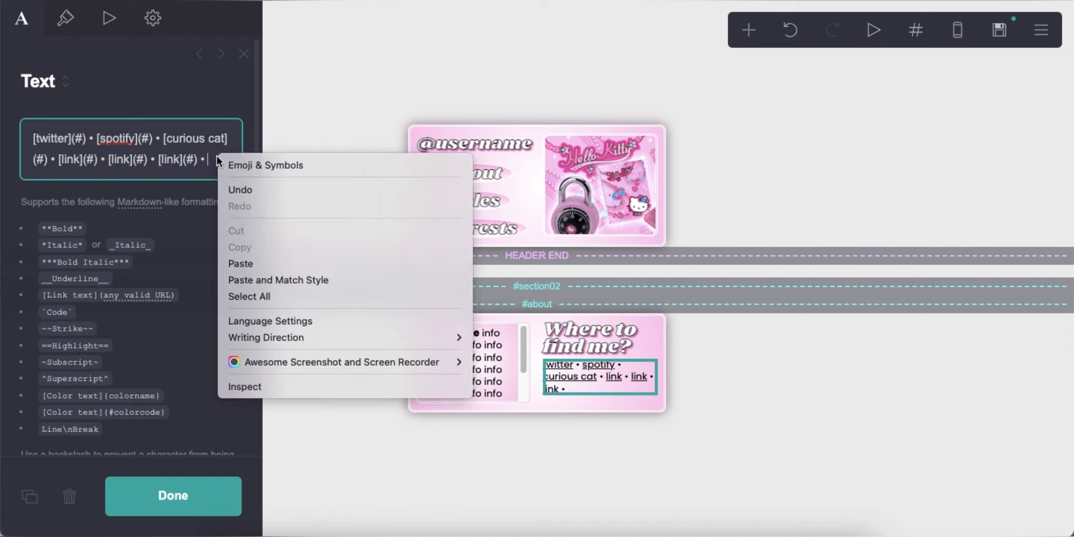
left_click(236, 260)
right_click(211, 185)
left_click(230, 285)
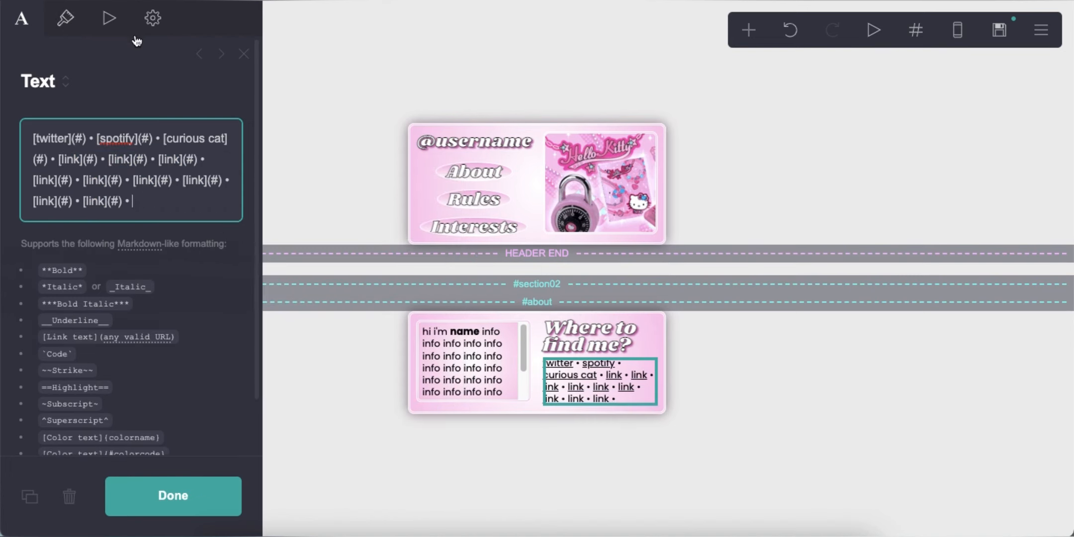
- Copy the SCROLLBOX (LINKS) CSS from Pastebin and paste it into the links text's default custom style
left_click(153, 17)
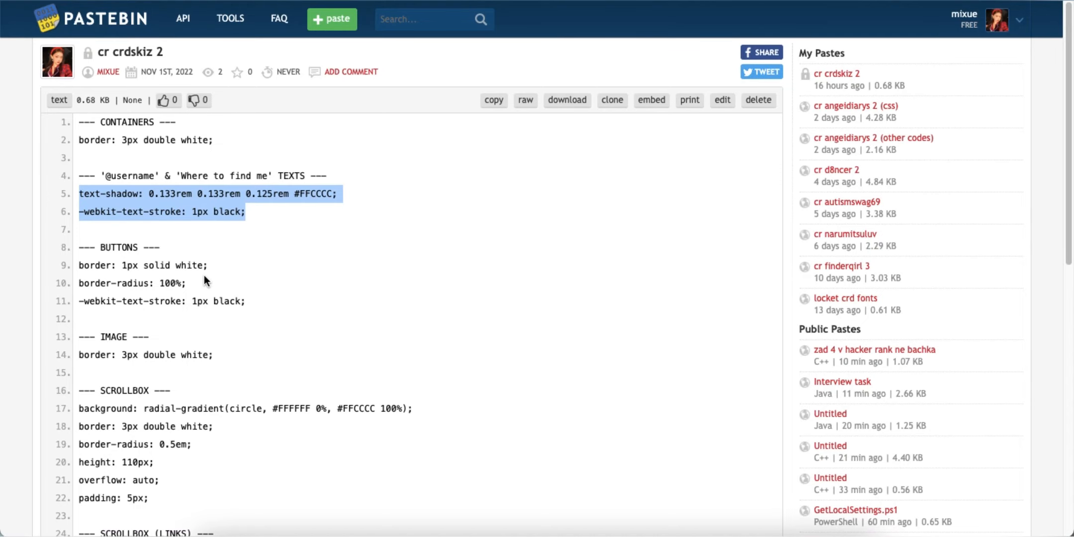
scroll(204, 276, "down", 6)
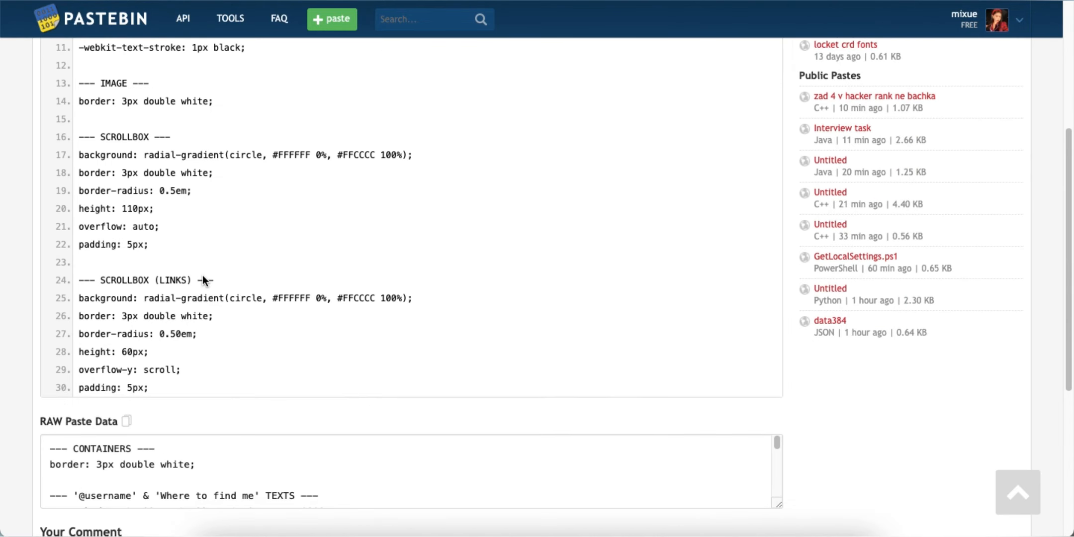
left_click_drag(73, 189, 148, 282)
right_click(165, 207)
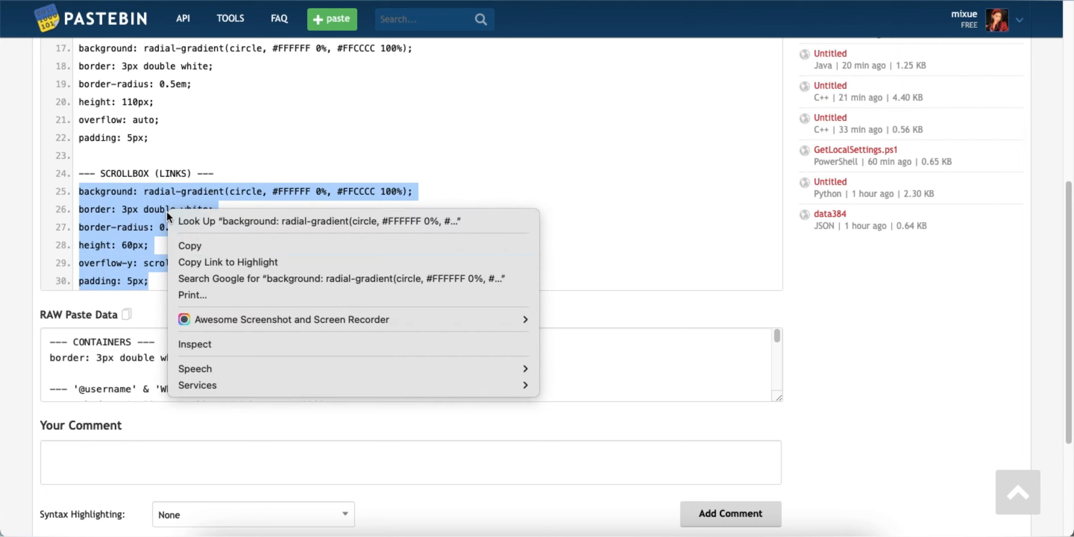
left_click(180, 243)
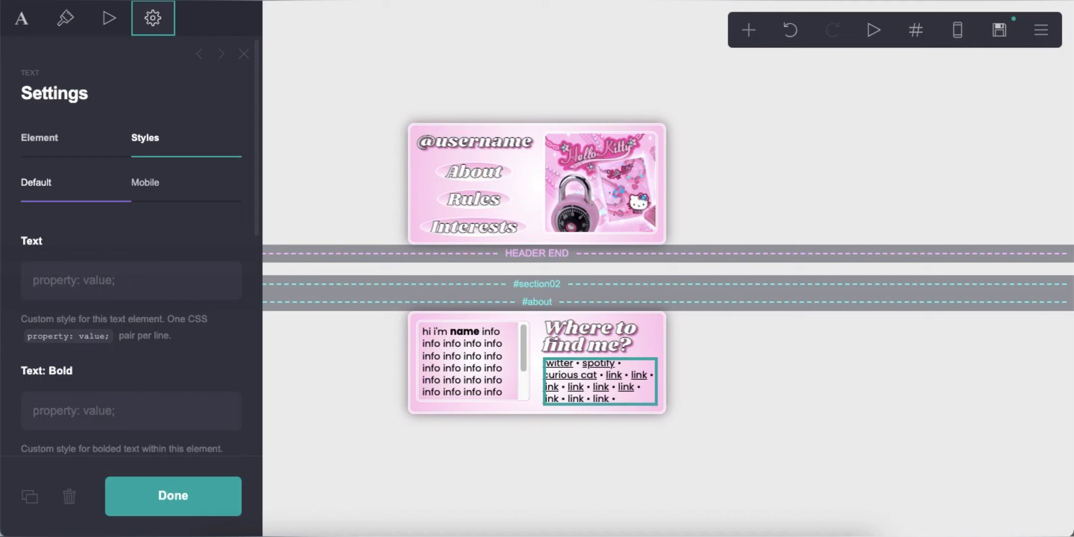
left_click(107, 269)
right_click(108, 269)
left_click(150, 371)
- Change the outer color of the links scrollbox's radial gradient to #F5C6E8
double_click(133, 301)
type("F")
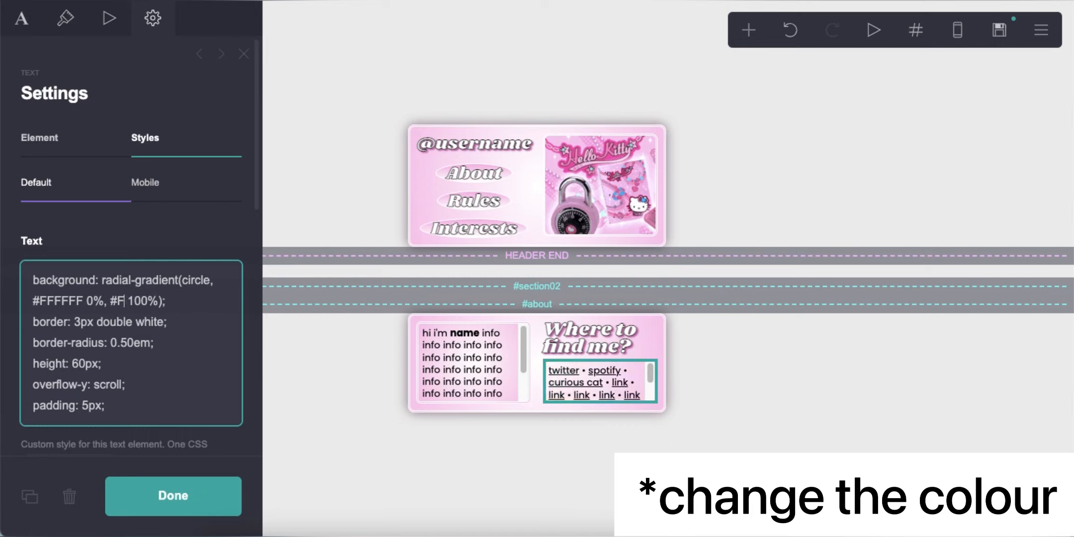
type("5C6E8")
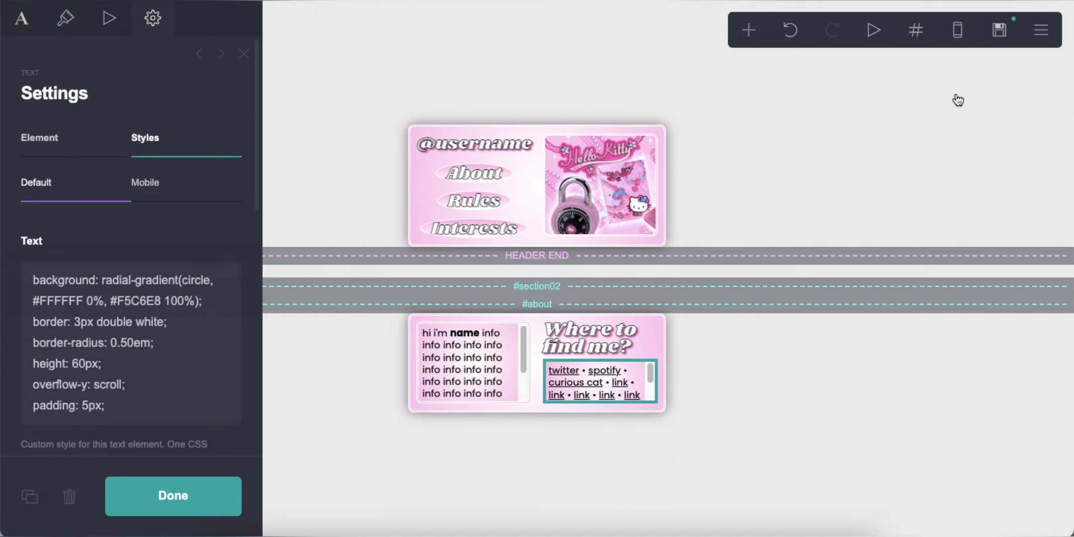
- Give the links scrollbox the mobile custom style "height: 53px;" and return to the desktop view
left_click(949, 45)
left_click(192, 187)
left_click(157, 274)
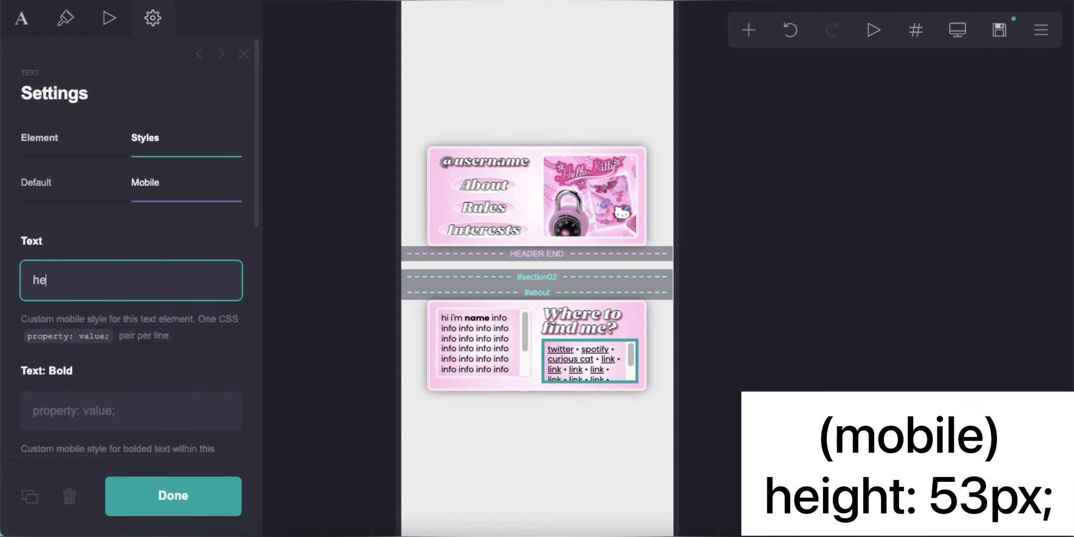
type("height: 53px;")
left_click(486, 439)
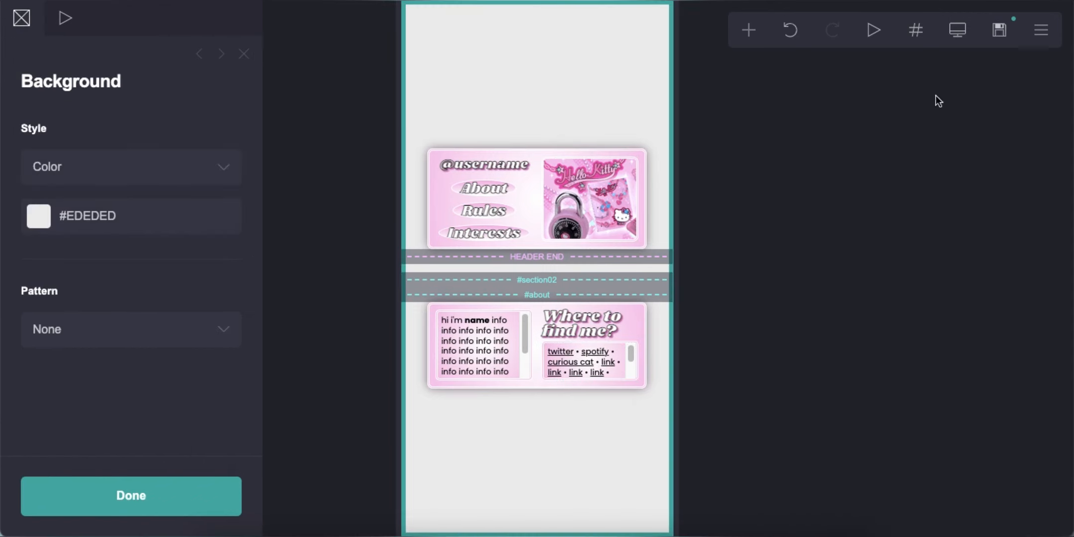
left_click(948, 33)
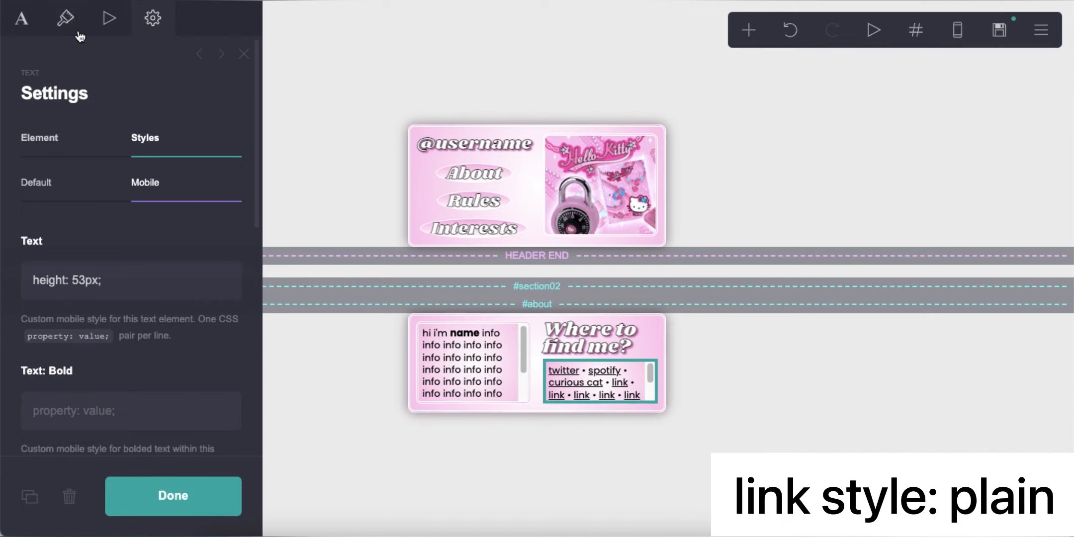
- Set the links scrollbox text's link style to Plain and check the page in the mobile view
left_click(65, 18)
scroll(110, 291, "down", 5)
left_click(89, 301)
left_click(89, 320)
left_click(408, 439)
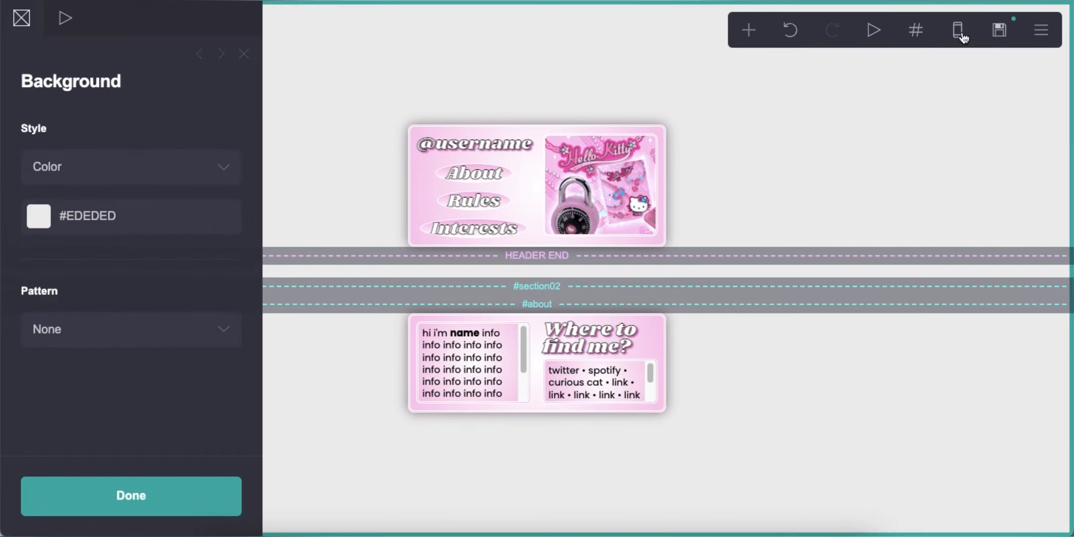
left_click(958, 31)
left_click(962, 36)
- Add a section break named "rules" below the about container
left_click(752, 32)
left_click(693, 362)
double_click(162, 200)
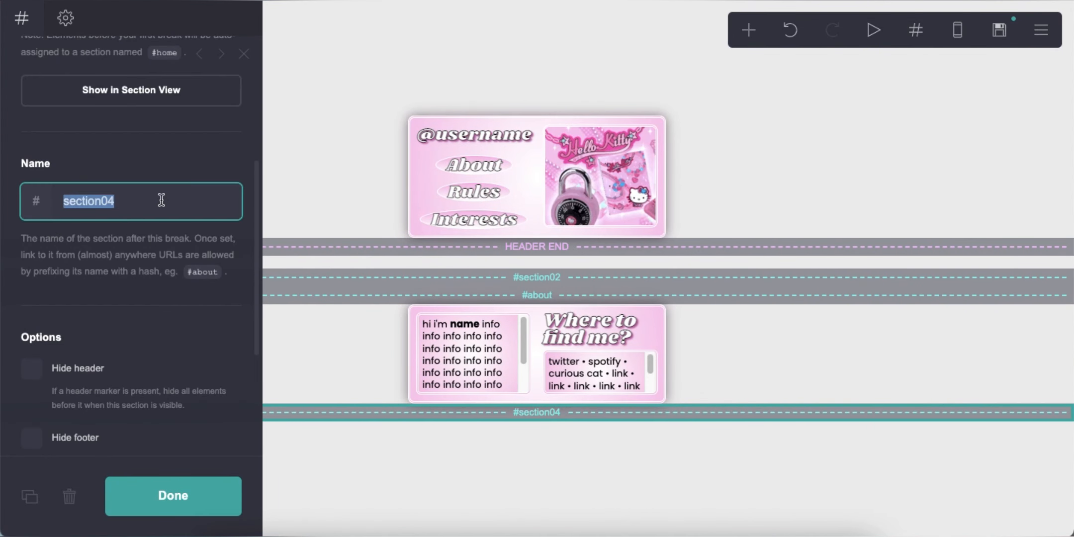
type("rules")
key("Return")
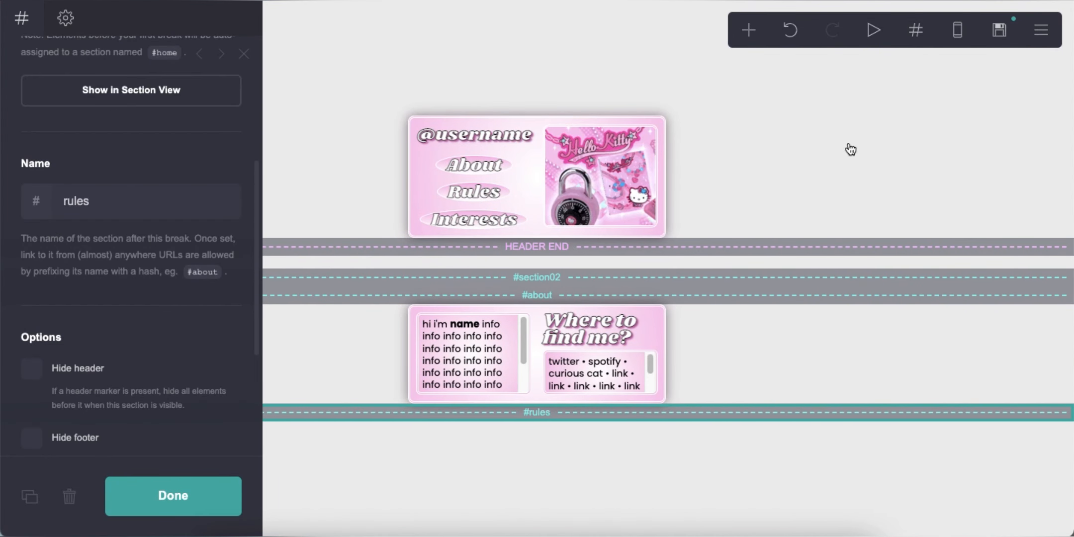
- Add a container below the #rules break and set its type to Columns with two columns
left_click(747, 30)
left_click(577, 363)
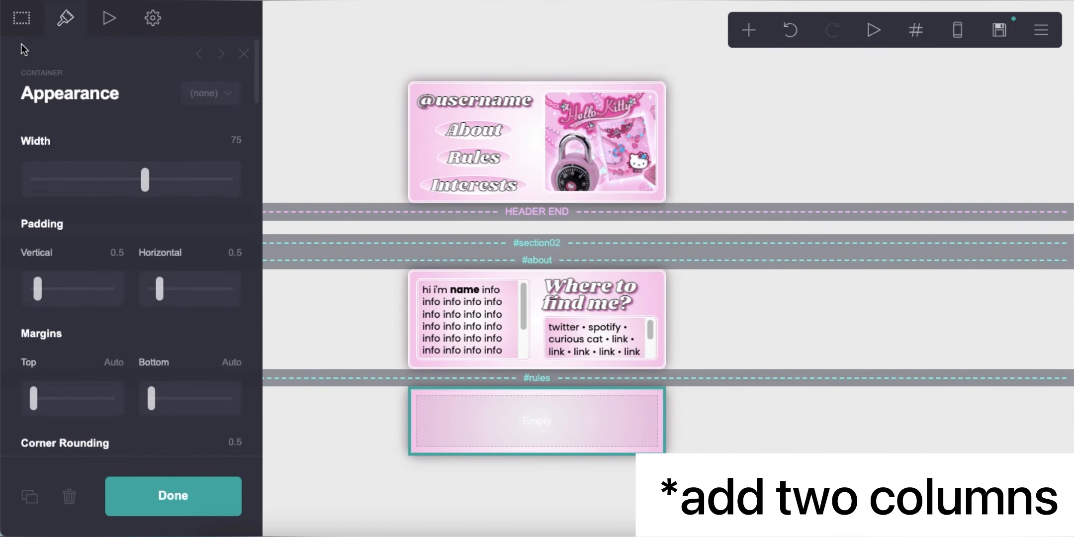
left_click(77, 166)
left_click(77, 180)
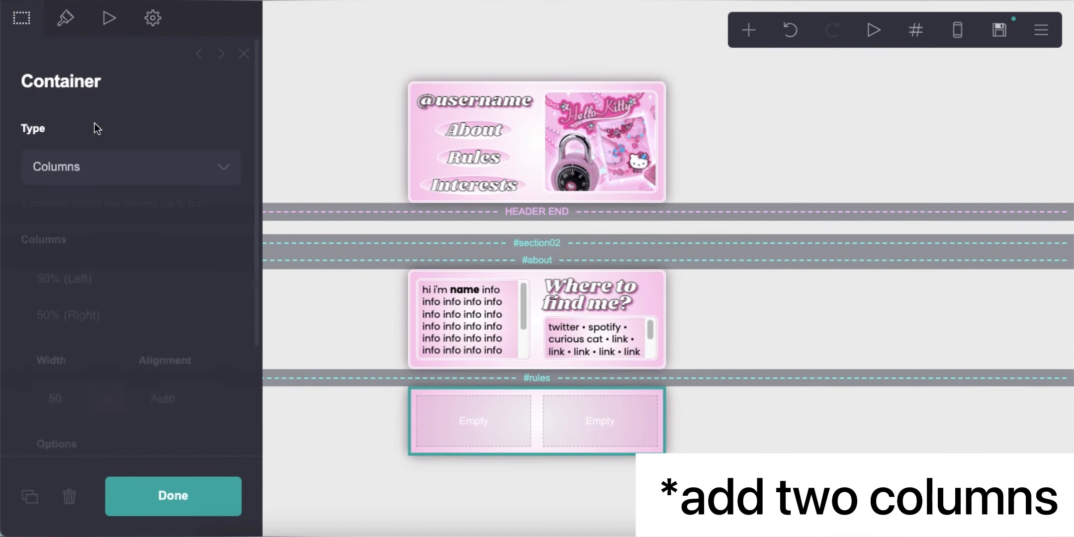
left_click(65, 18)
left_click(880, 451)
- Add a text element to the rules container's left column and fill it with repeated "info" placeholder words
left_click(747, 31)
left_click(586, 90)
left_click_drag(490, 452, 470, 389)
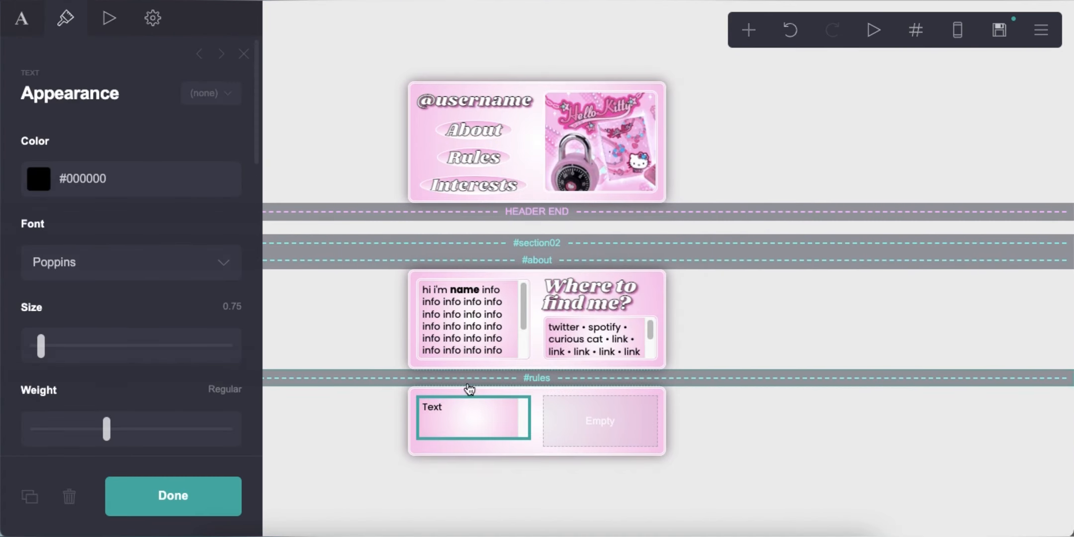
left_click(22, 18)
left_click(93, 139)
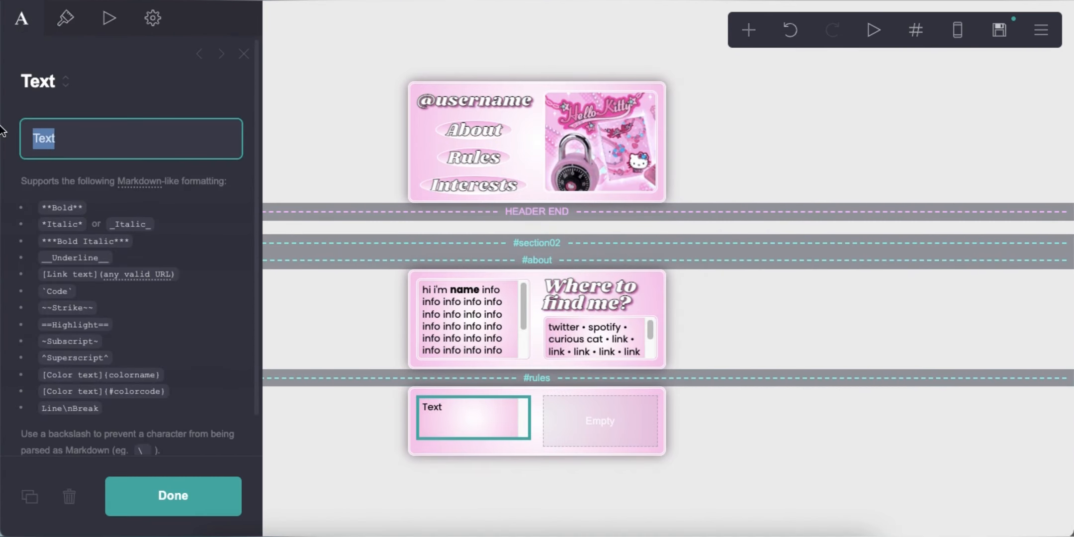
type("info info info info info info info info info info info info info info info info info info info info info info info info info info info info info info info info")
- Set the height in the rules text's default custom style to 110px
left_click(152, 18)
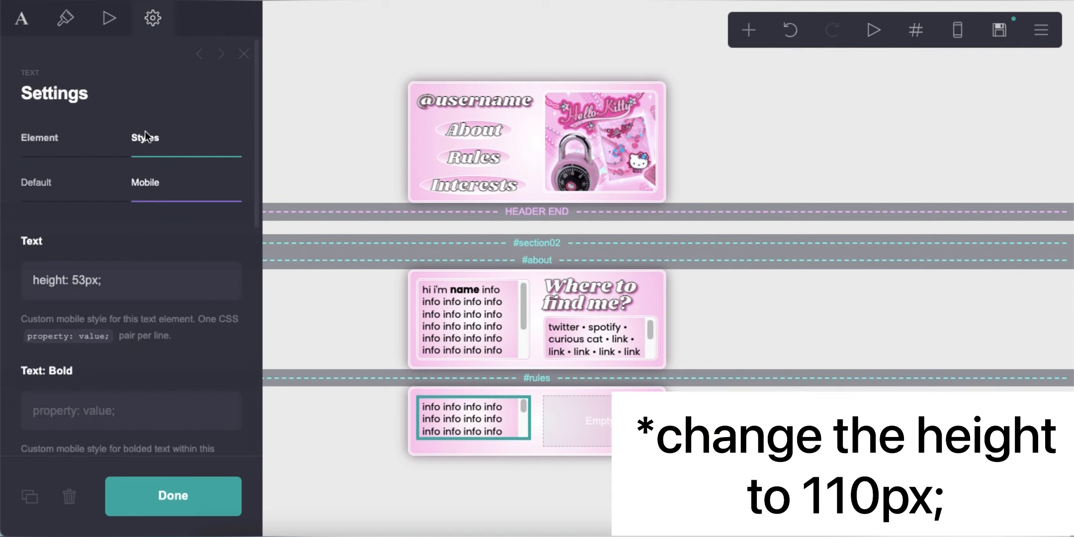
left_click(76, 191)
scroll(94, 296, "down", 1)
left_click(80, 337)
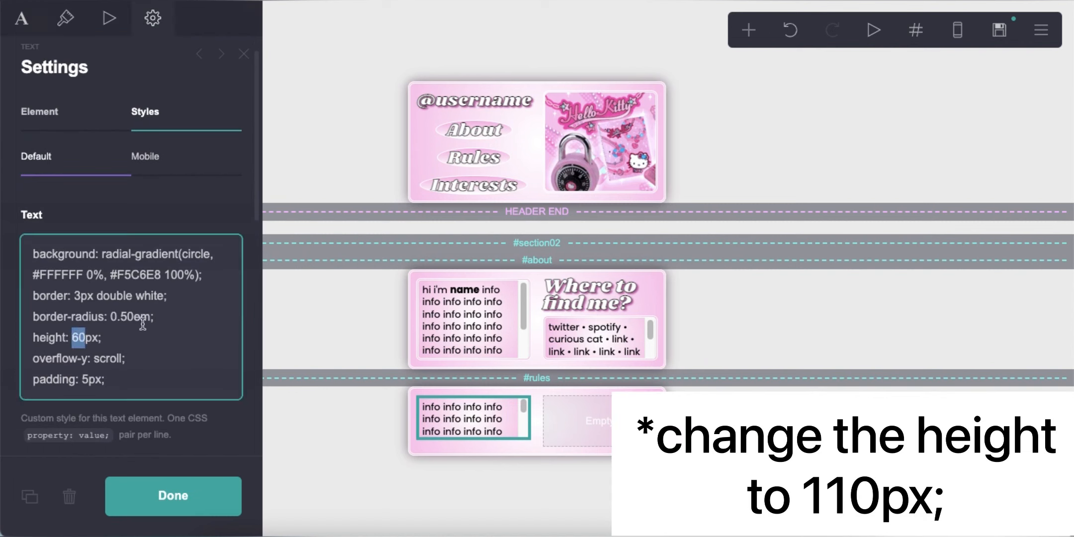
type("110")
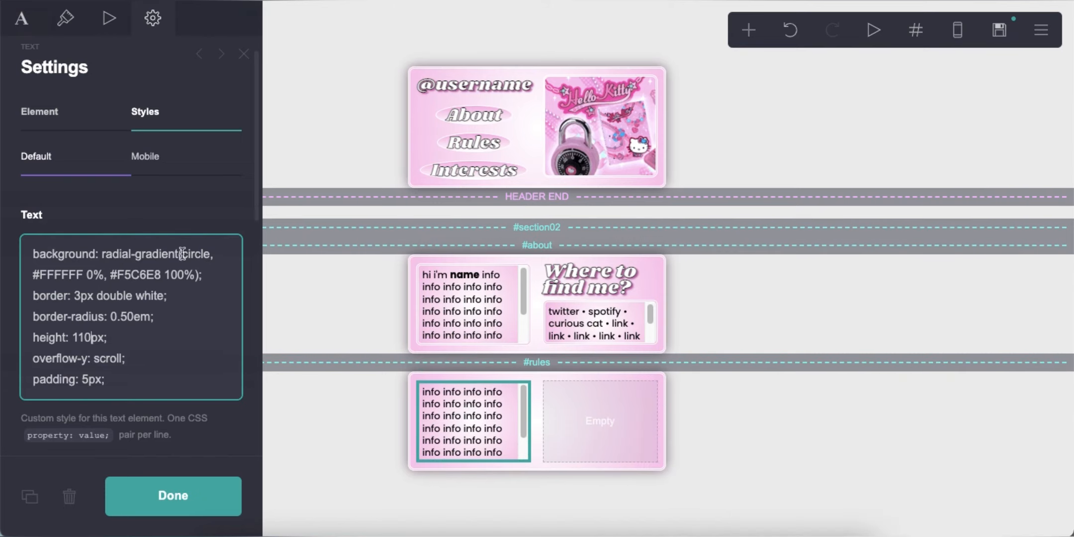
- Set the rules text's mobile custom style to "height: 105px;" and return to the desktop view
left_click(147, 178)
left_click(964, 36)
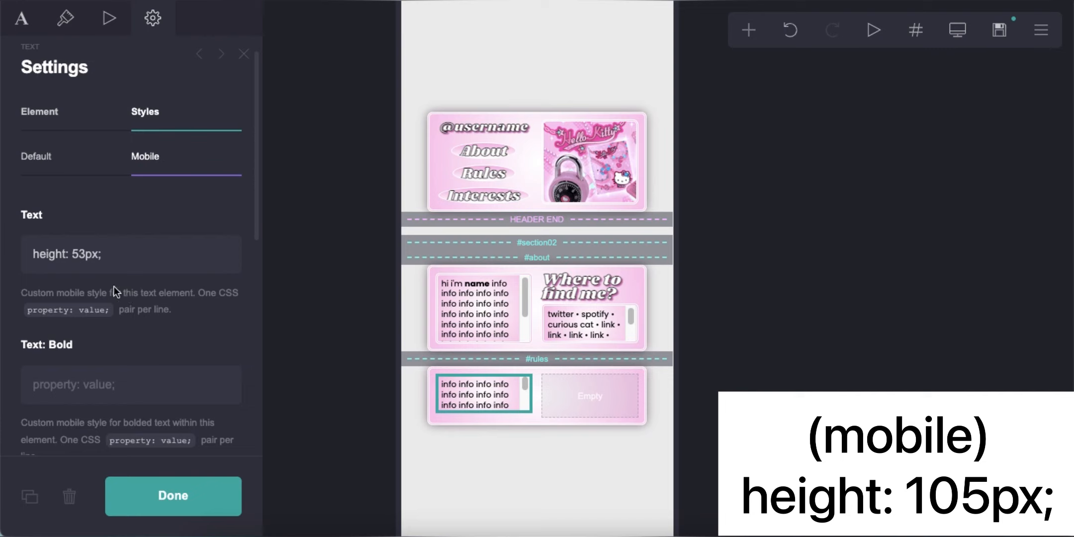
type("10")
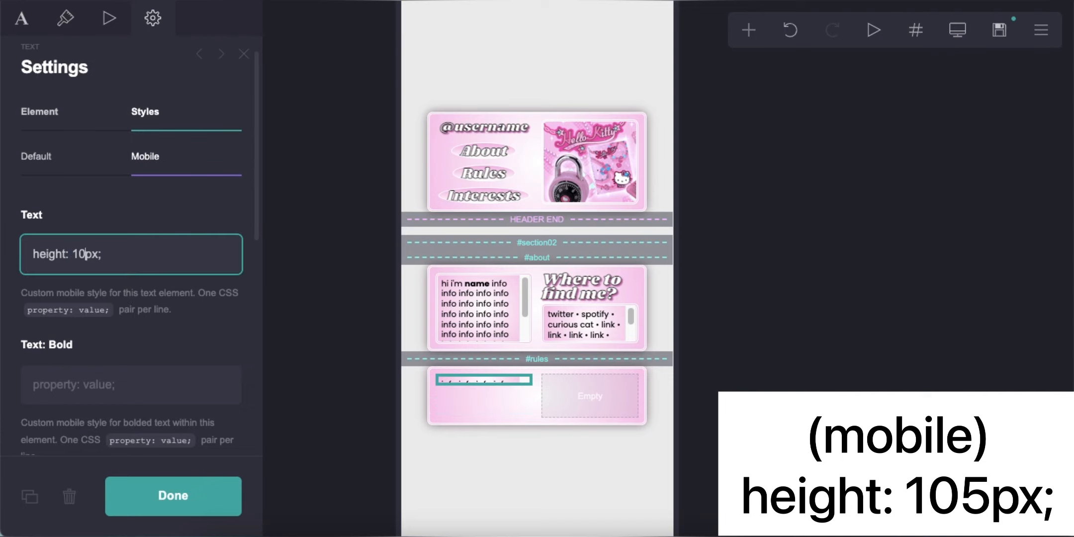
type("5")
left_click(463, 475)
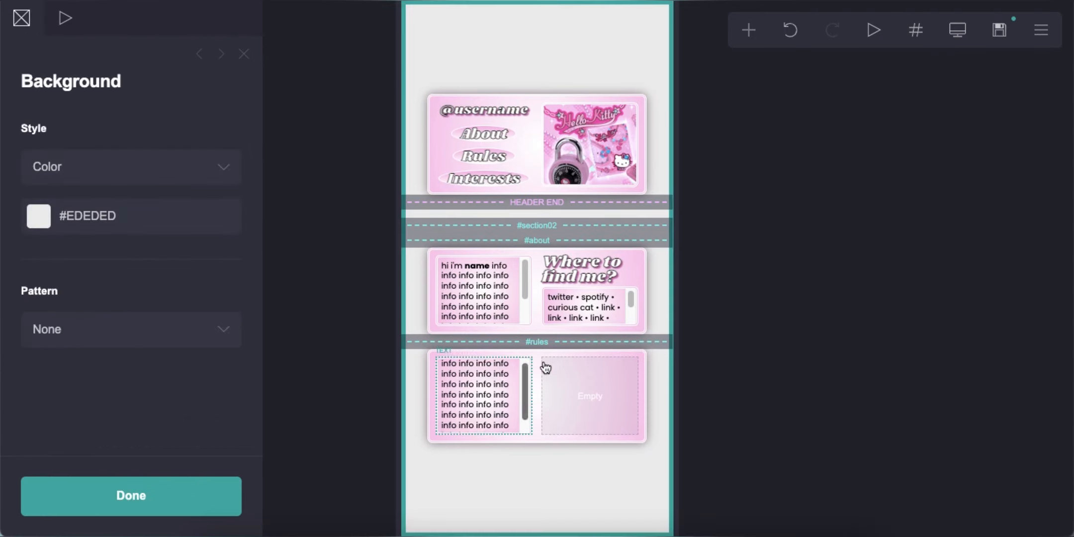
left_click(957, 30)
- Duplicate the rules text scrollbox and place the copy in the container's empty right column
left_click(472, 423)
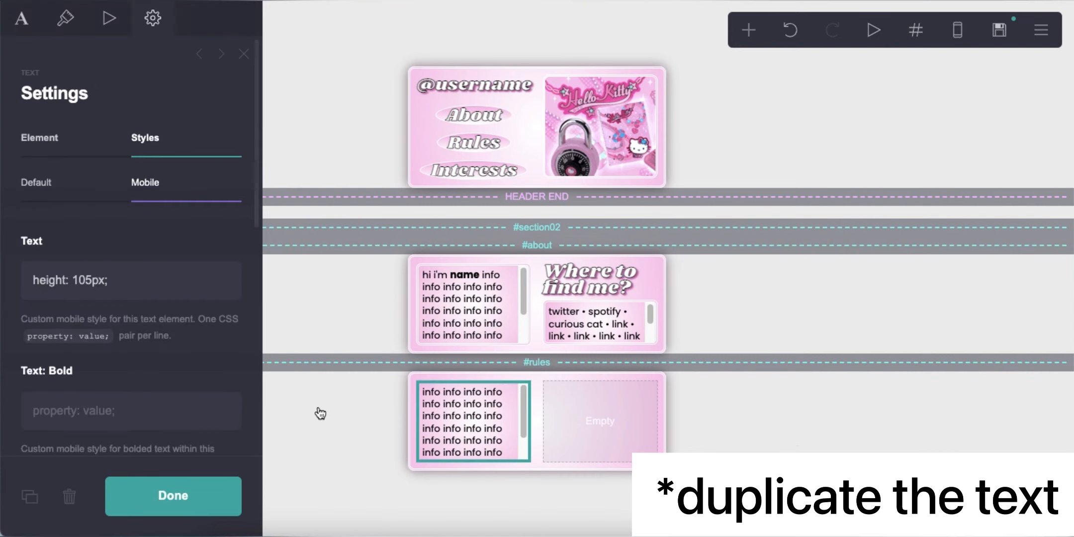
left_click(27, 500)
left_click_drag(472, 432, 666, 412)
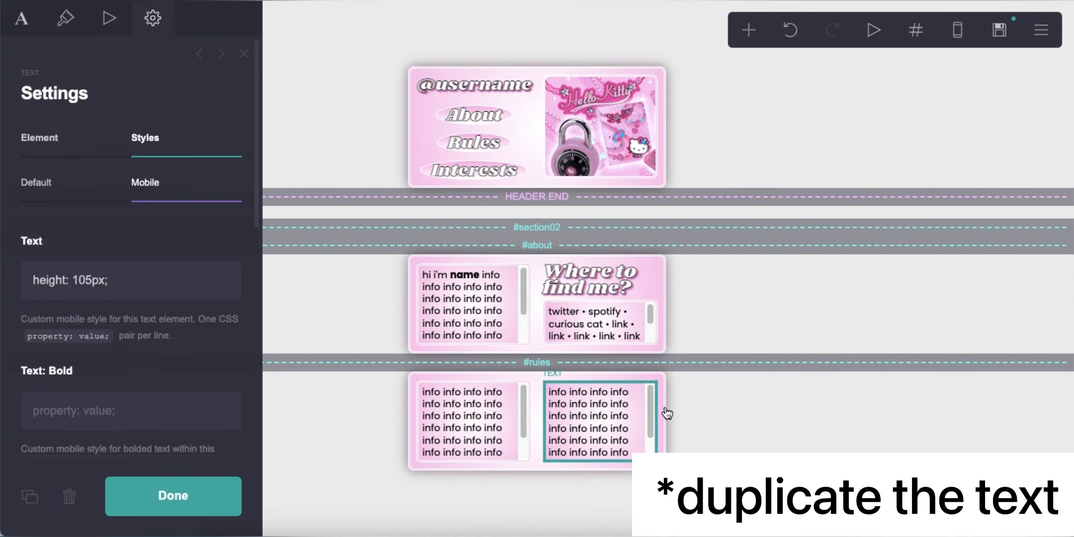
left_click(739, 436)
- Insert the bold heading "**before you follow**" at the start of the left rules text
double_click(476, 428)
left_click(33, 138)
type("**before yo")
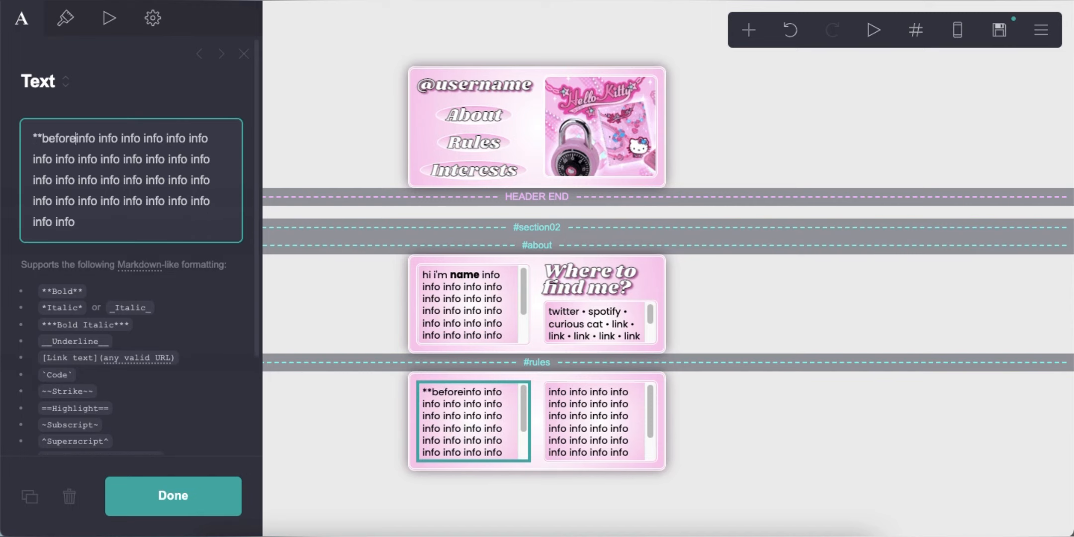
type("u follow**")
- Insert the bold heading "**don't follow if**" at the start of the right rules text
left_click(572, 428)
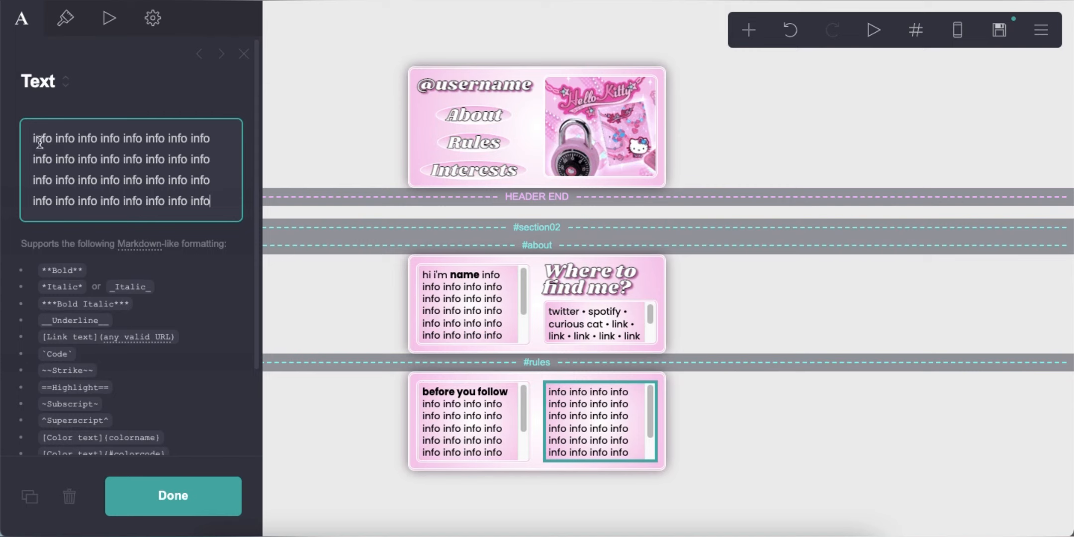
left_click(28, 138)
type("**don't foll")
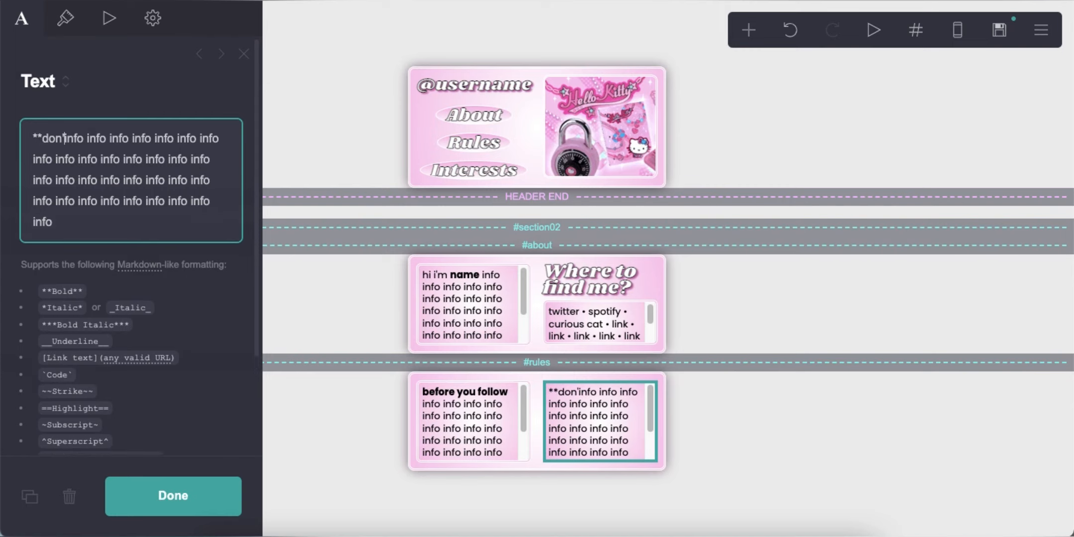
type("ow if**")
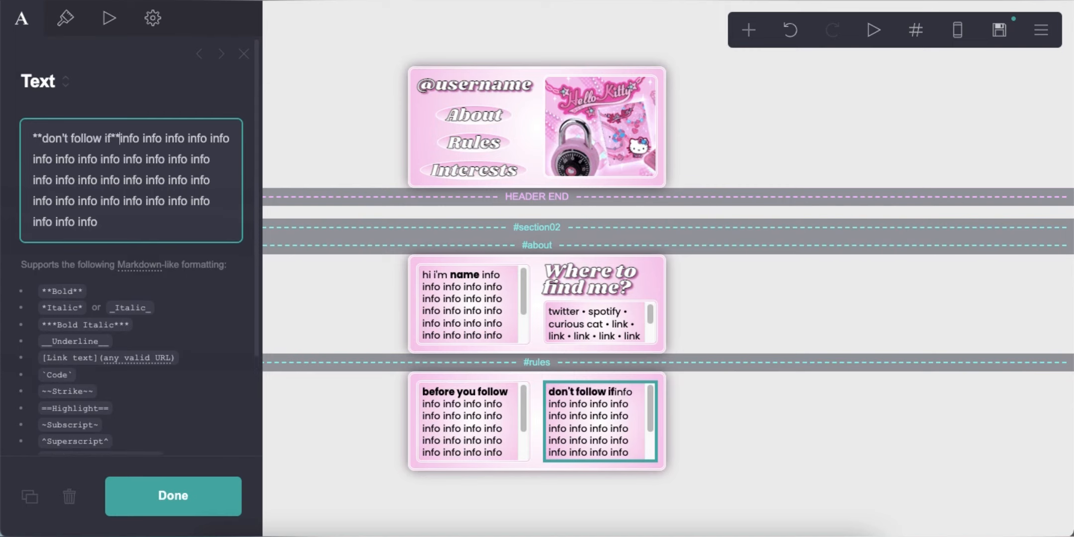
left_click(726, 423)
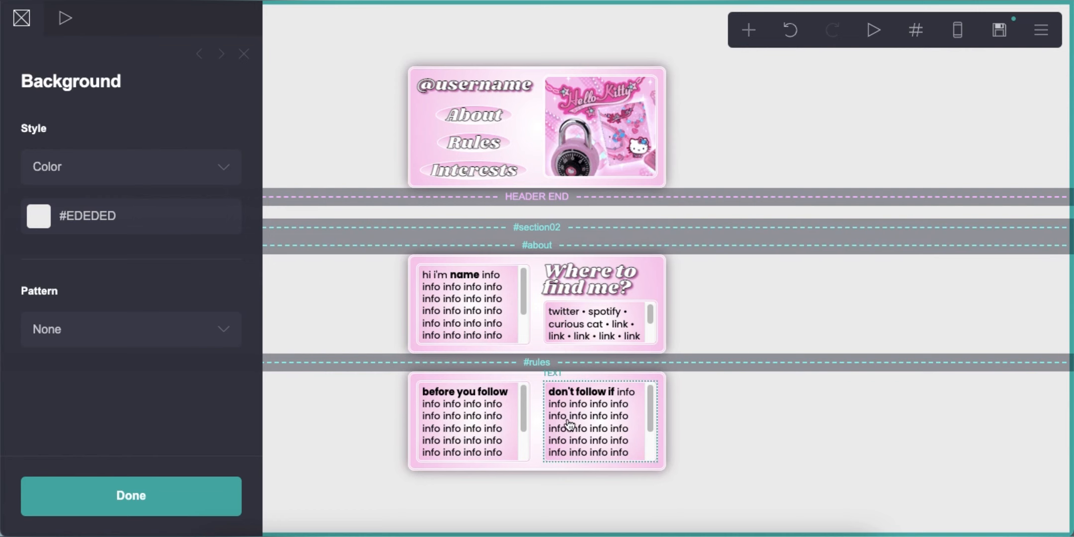
- Add a section break named "likes" below the rules container
left_click(749, 31)
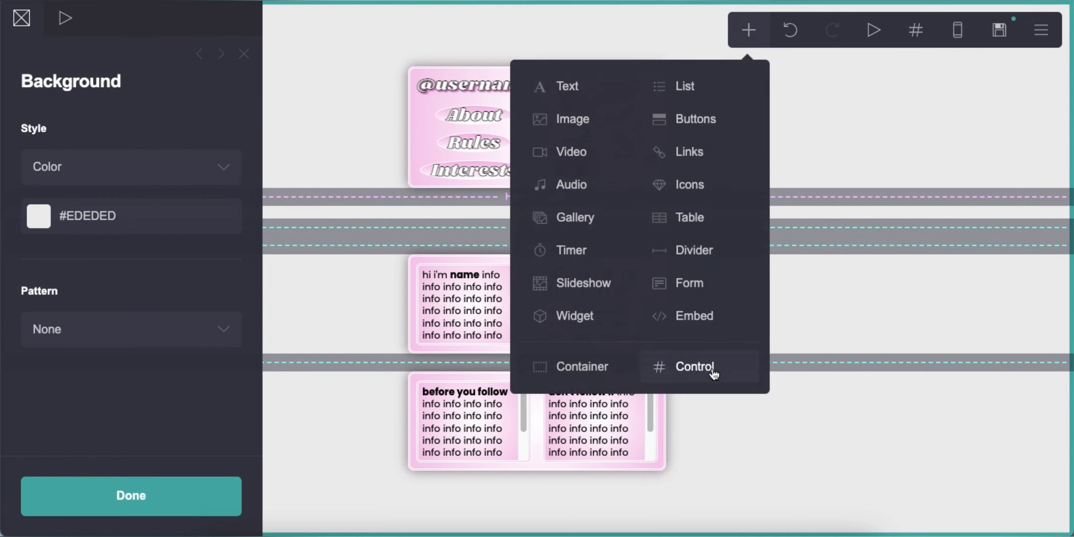
left_click(713, 373)
scroll(149, 299, "down", 2)
type("likes")
- Duplicate the rules container and move the copy below the #likes break
left_click(413, 398)
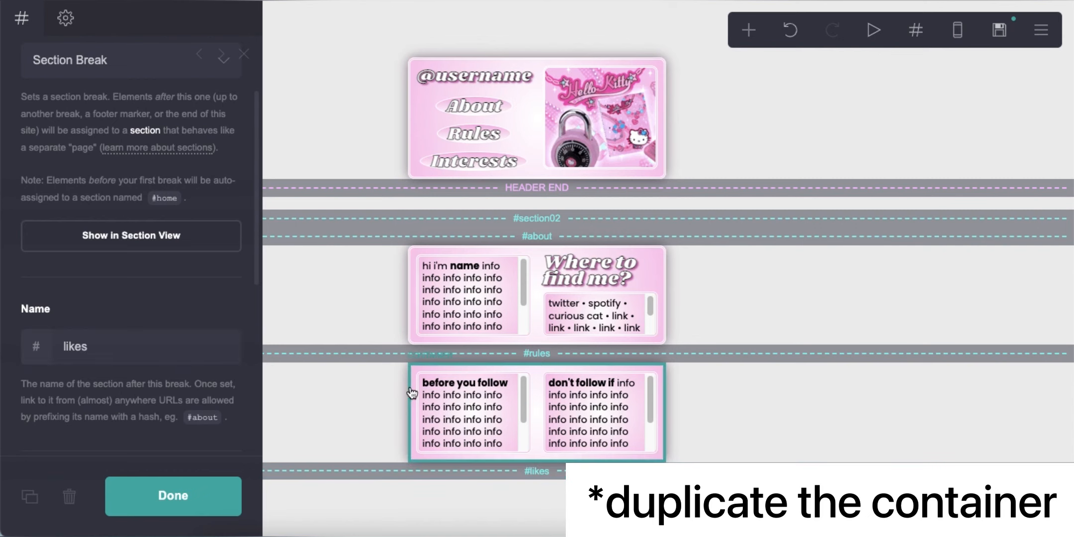
left_click(31, 494)
left_click_drag(413, 440, 418, 522)
- Change the likes container's bold headings to "stanlist" on the left and "music" on the right, checking the mobile view
left_click(463, 478)
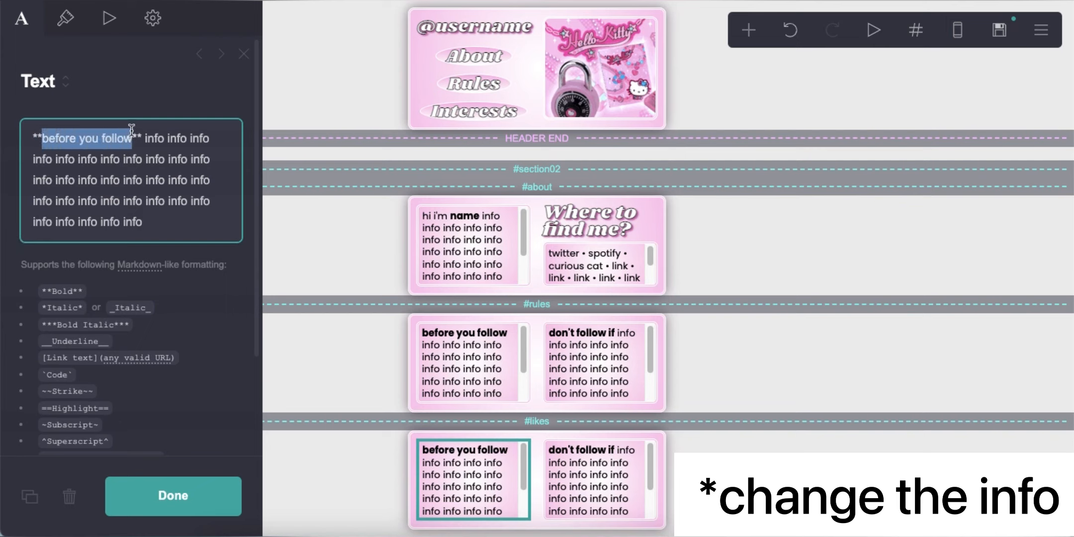
type("stanlist")
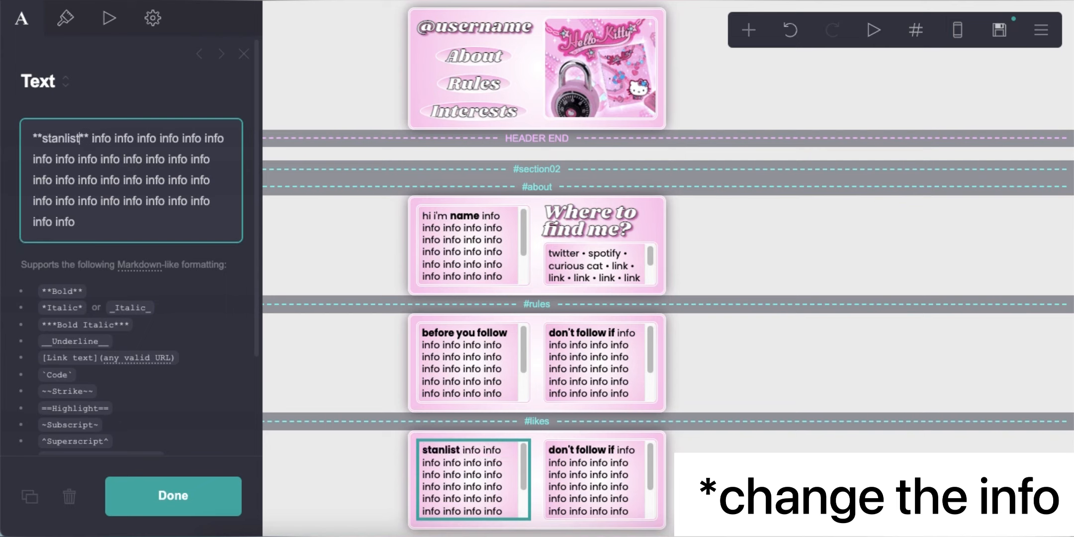
left_click(590, 479)
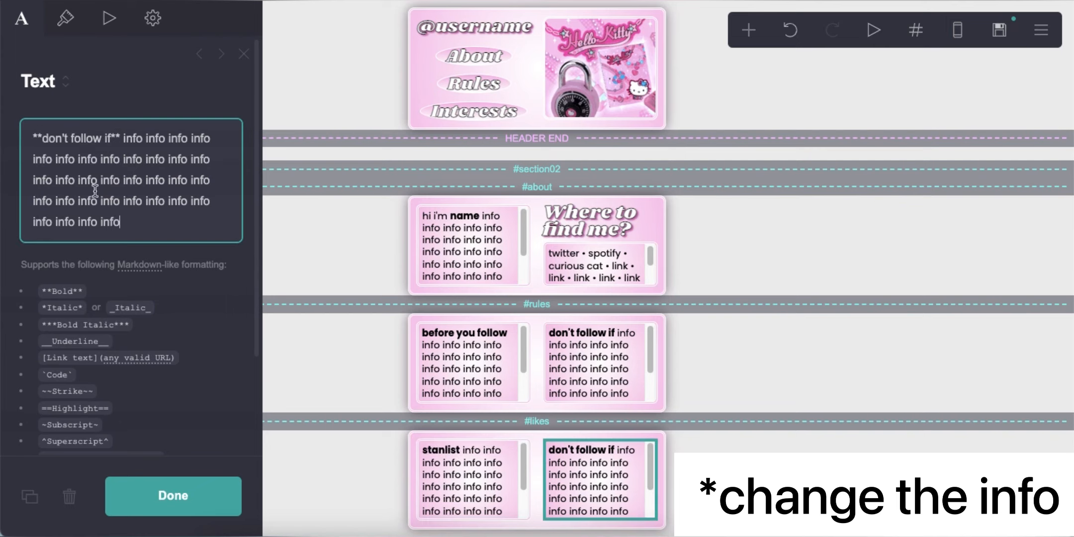
left_click(111, 140)
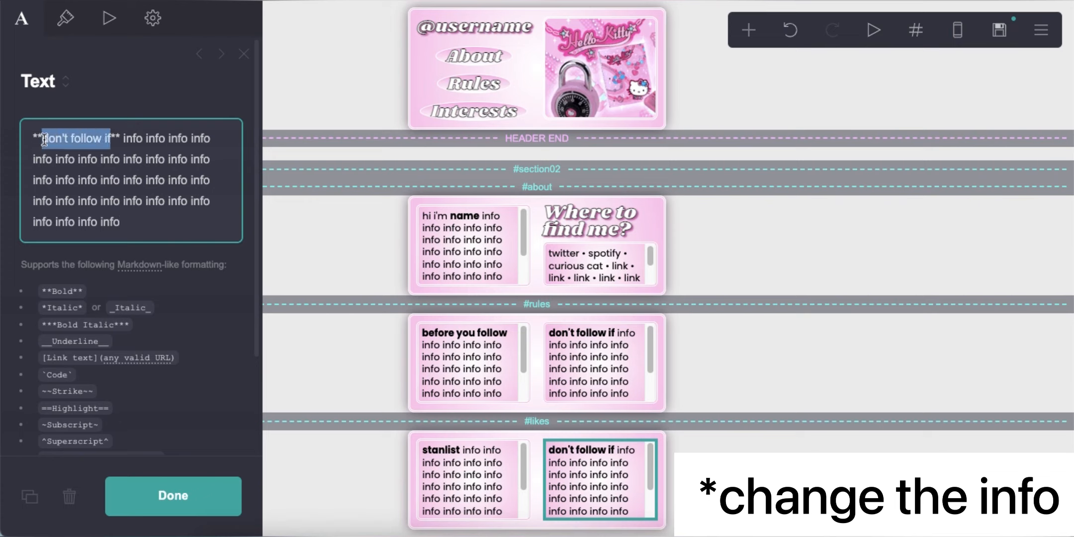
type("music")
left_click(761, 480)
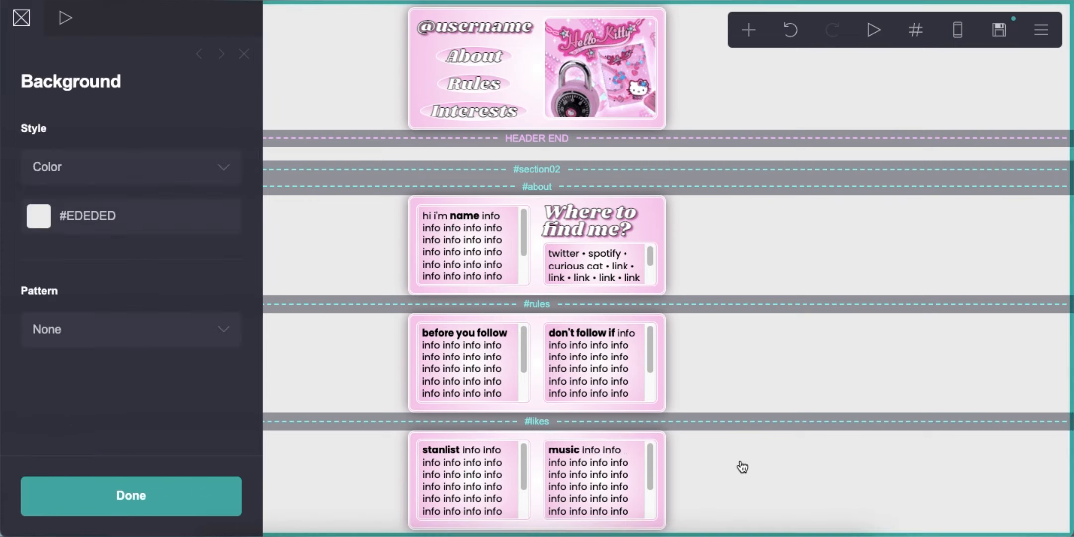
left_click(957, 29)
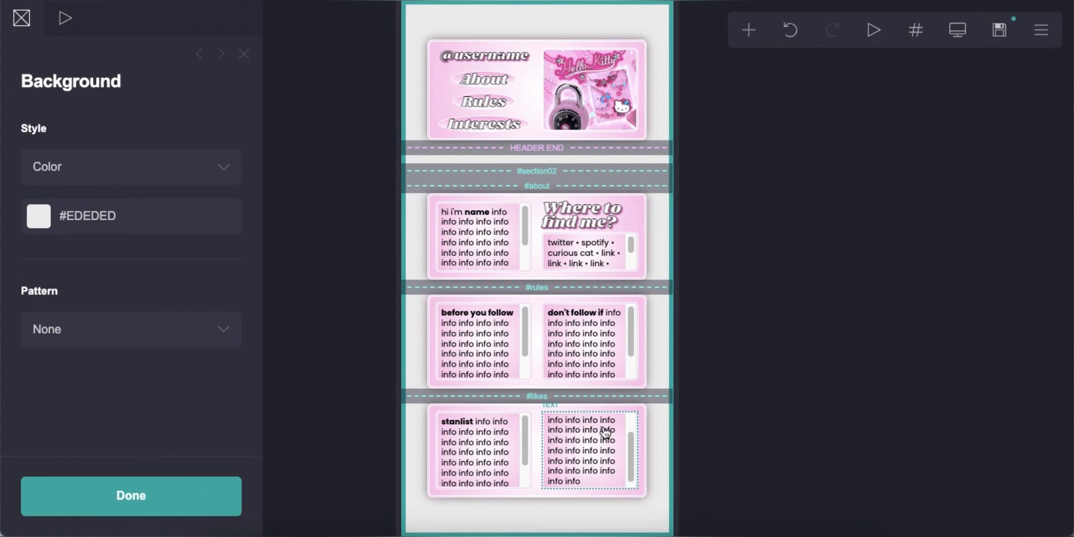
left_click(946, 37)
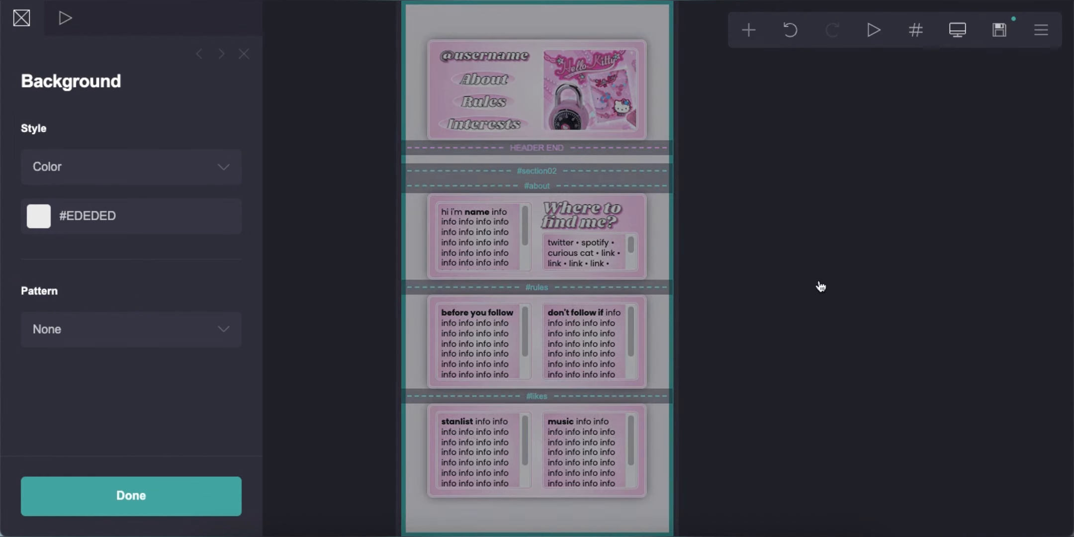
- Change the page background style to Gradient and set the color of stop 1 to #FFE3F4
left_click(119, 174)
left_click(114, 187)
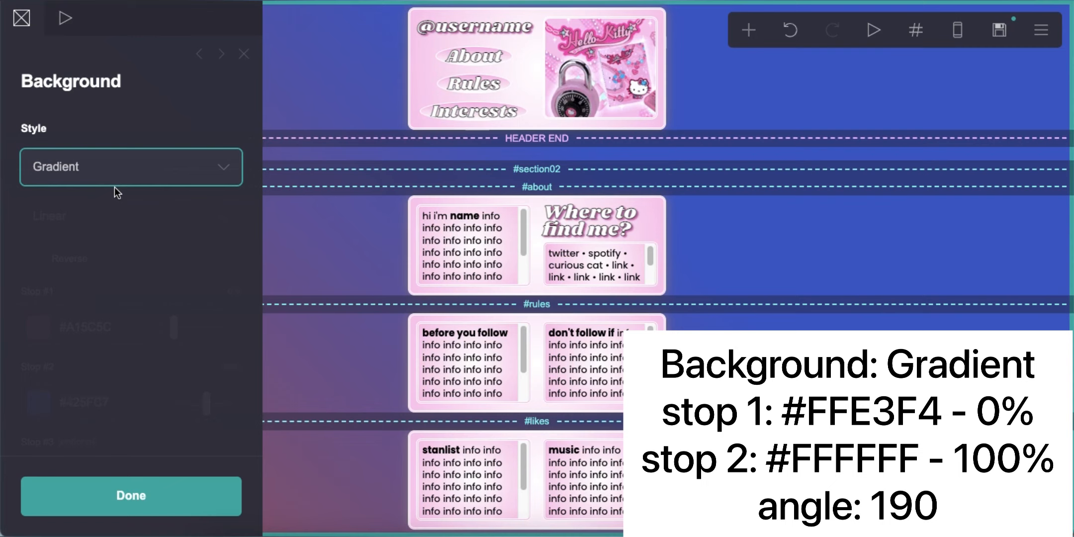
left_click(123, 328)
type("FFE3")
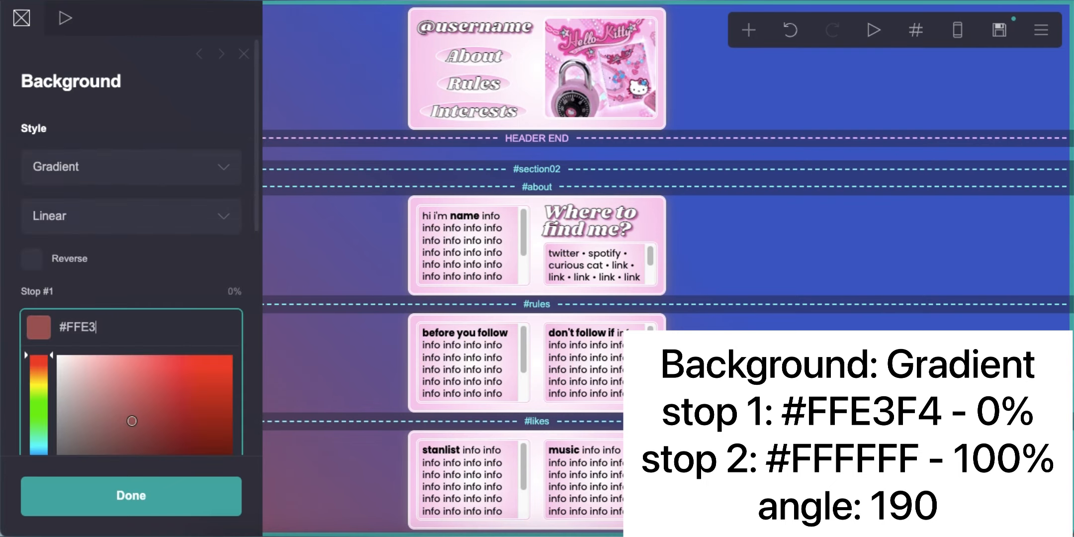
type("F4")
key("Return")
- Set stop 2 of the background gradient to #FFFFFF at 100%
scroll(125, 319, "down", 2)
left_click(128, 337)
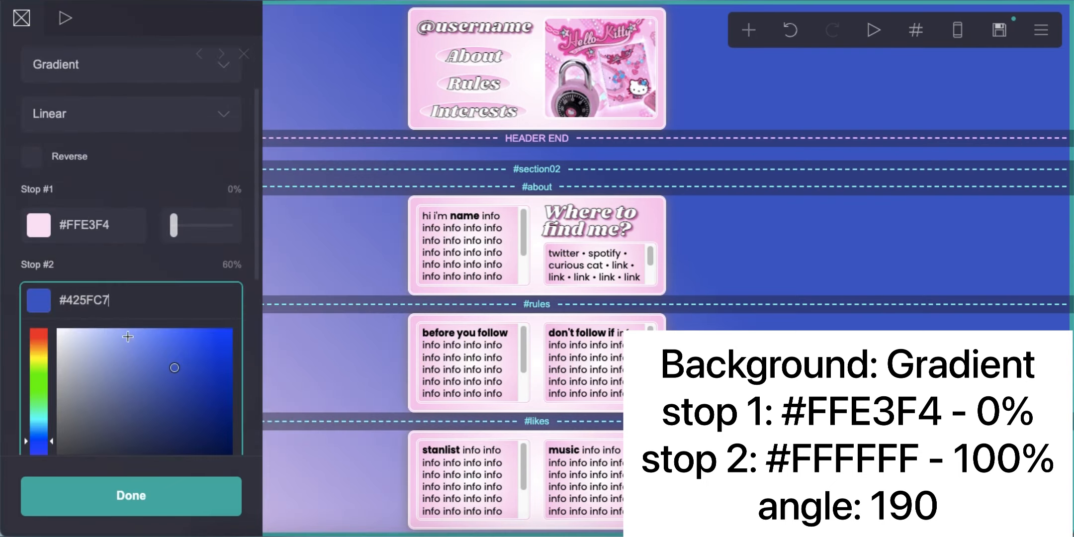
type("FFFFFF")
left_click(86, 269)
left_click_drag(207, 301, 230, 301)
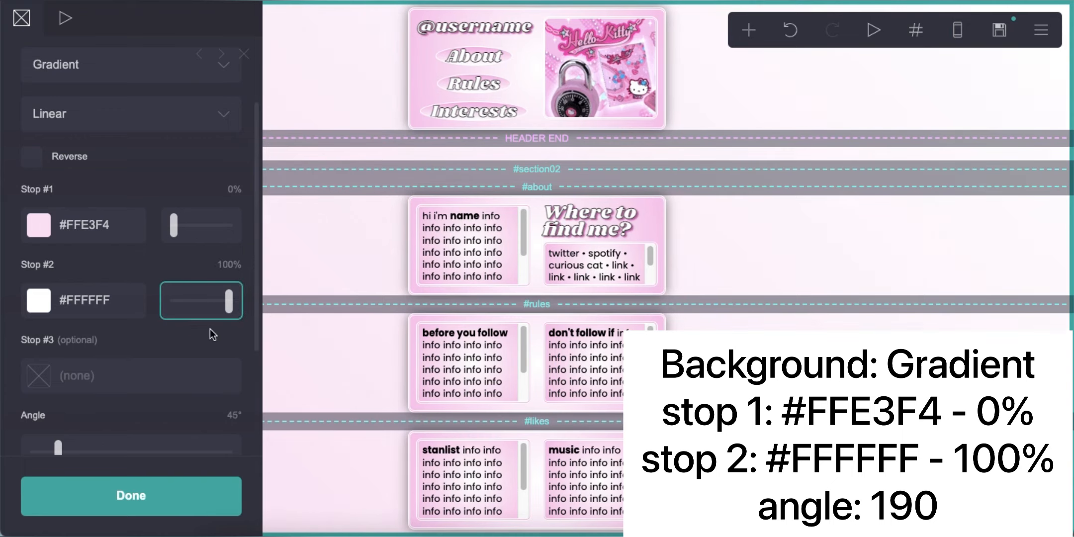
- Set the background gradient's angle to 190°
scroll(187, 364, "down", 1)
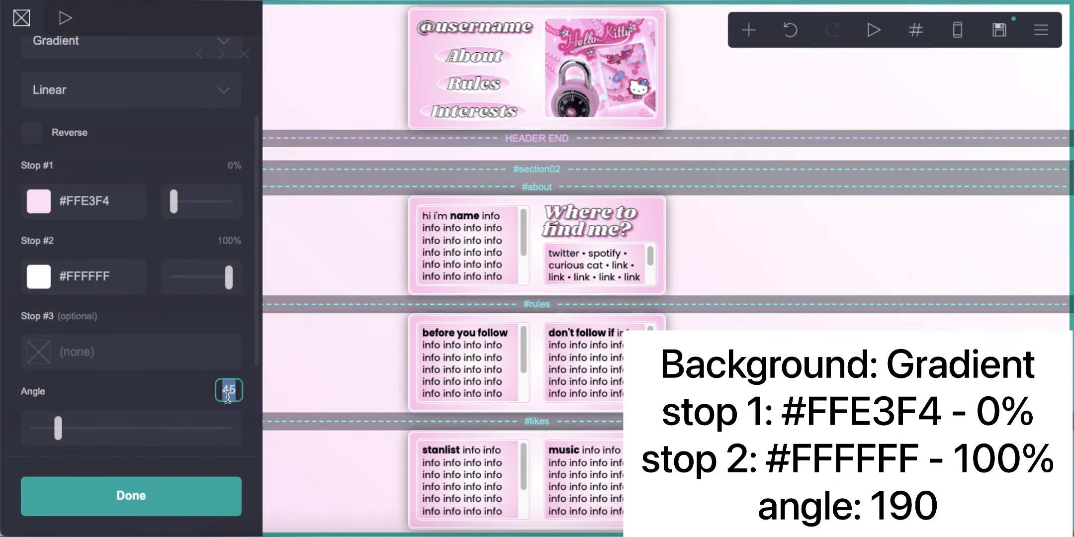
key("Return")
scroll(159, 334, "down", 6)
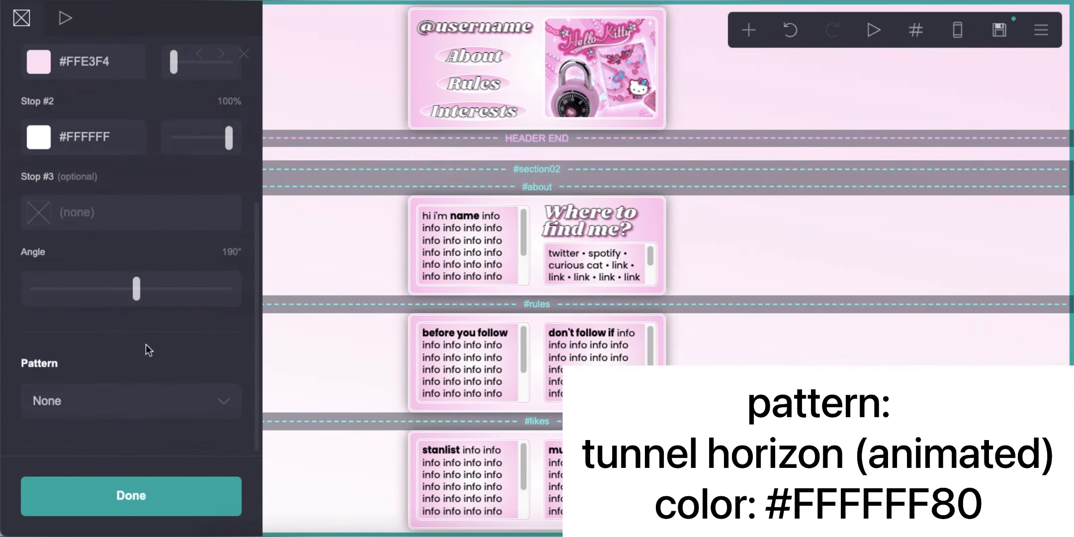
- Apply the Tunnel Horizon (Animated) pattern to the page background and set the pattern color to #FFFFFF80
left_click(106, 405)
scroll(116, 404, "down", 15)
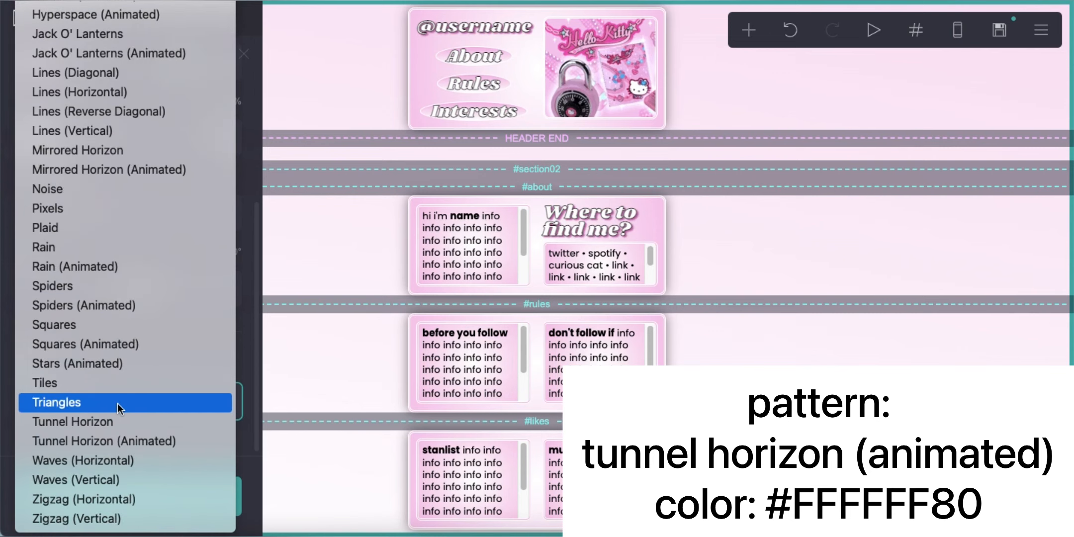
left_click(131, 442)
scroll(119, 378, "down", 3)
left_click(136, 330)
key("ctrl+a")
type("#FFFFFF80")
key("Return")
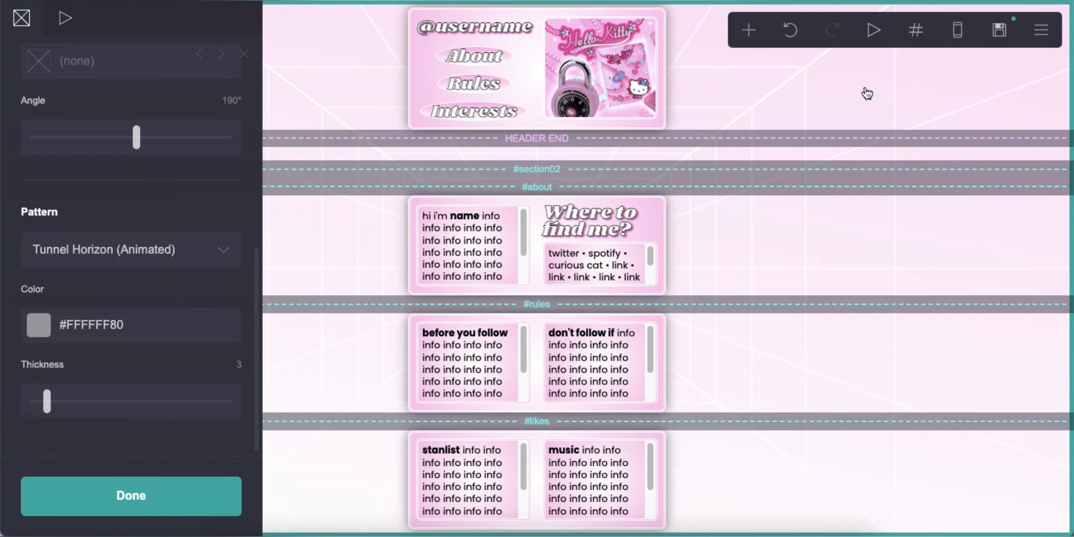
- Save the site as a template with "." as its description
left_click(1001, 30)
left_click(149, 301)
type(".")
scroll(149, 304, "down", 5)
left_click(130, 256)
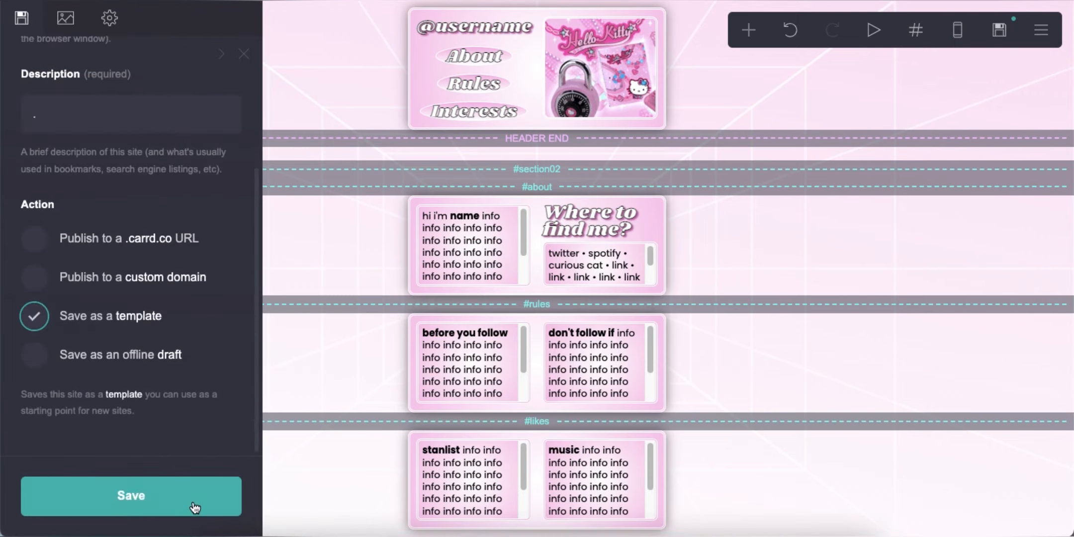
left_click(194, 507)
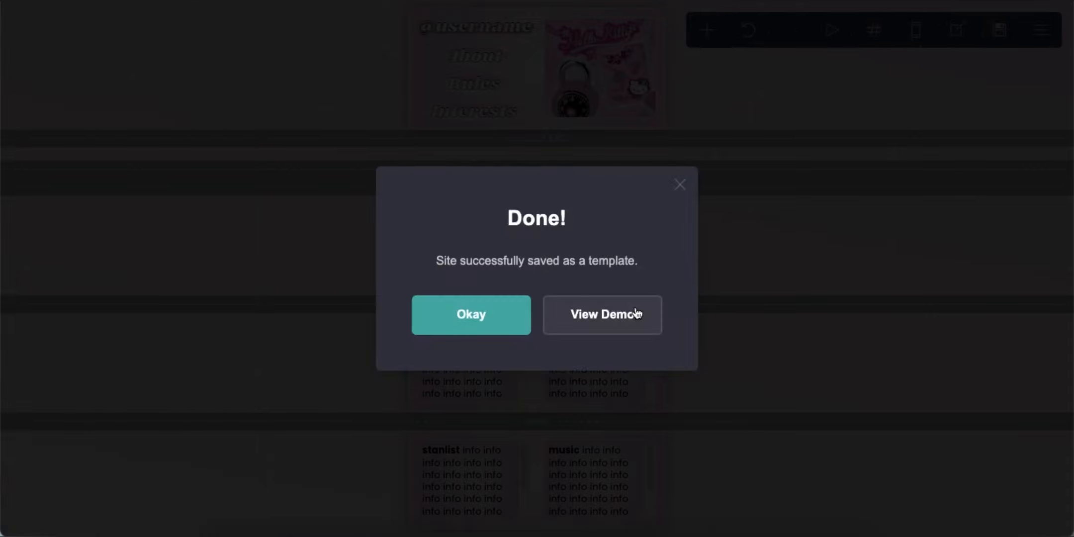
- View the saved template's demo page and return to the editor
left_click(637, 310)
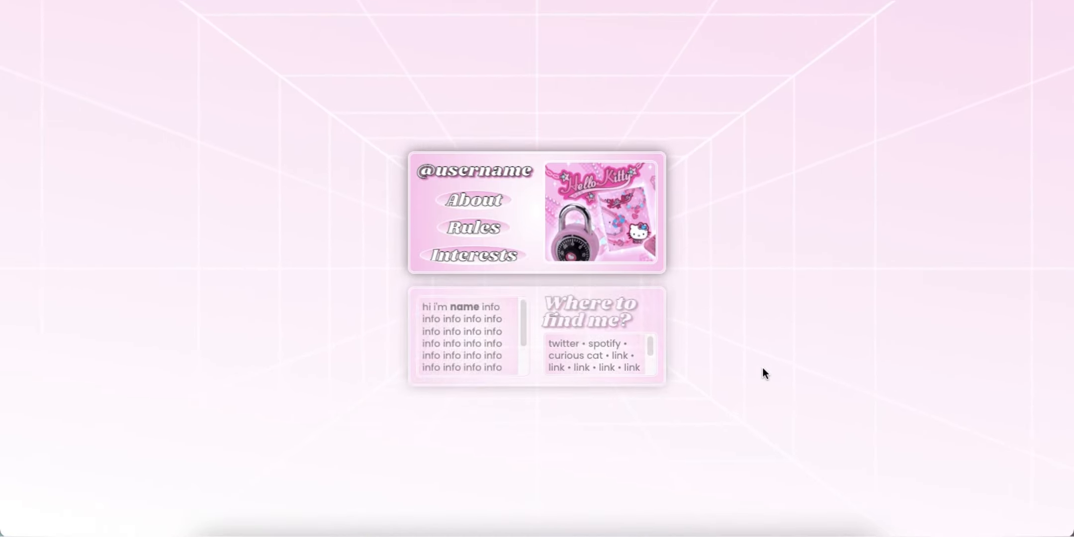
key("ctrl+w")
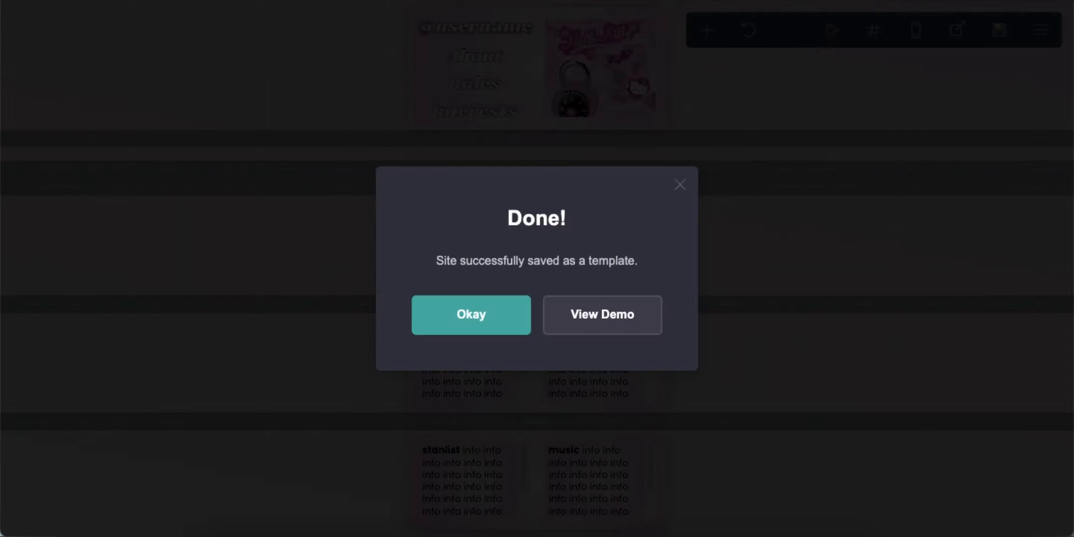
left_click(438, 310)
- Add an Embed element to the page and label it "hide scrollbar"
left_click(707, 31)
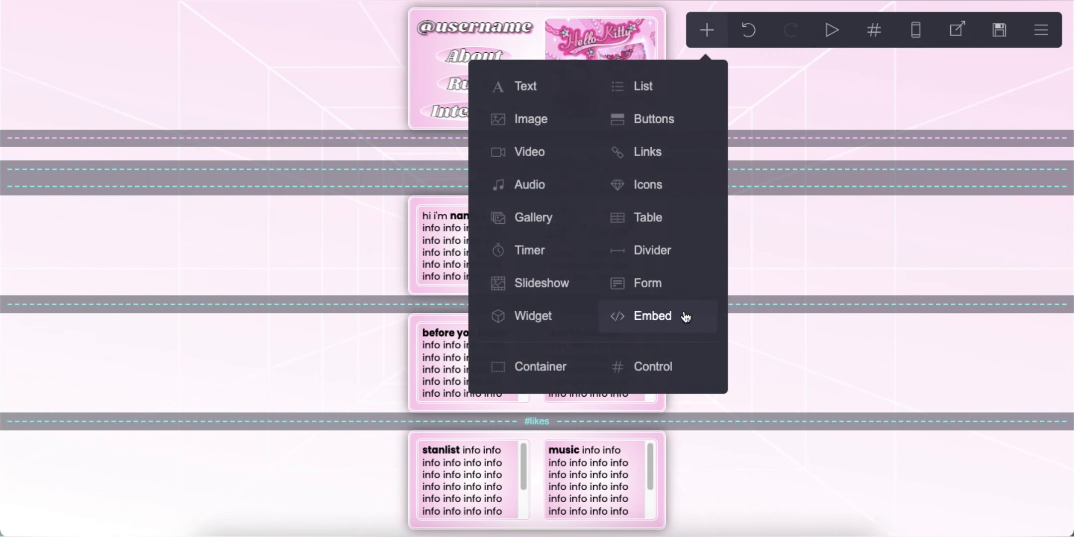
left_click(685, 314)
left_click(134, 123)
type("hide")
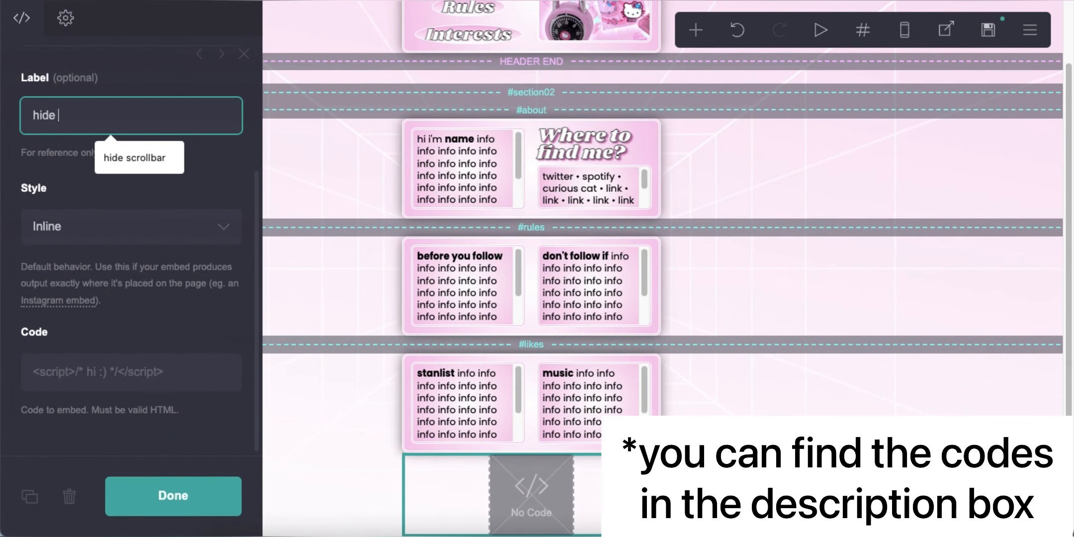
type(" scrollbar")
key("Return")
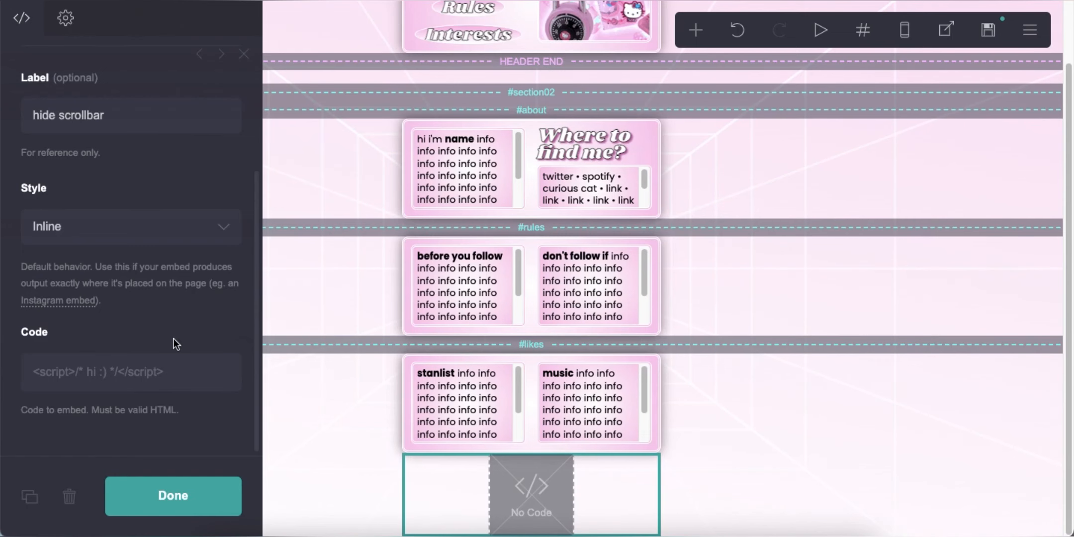
- Paste the scrollbar-hiding <style> code into the "hide scrollbar" embed and save the site
right_click(147, 377)
left_click(172, 412)
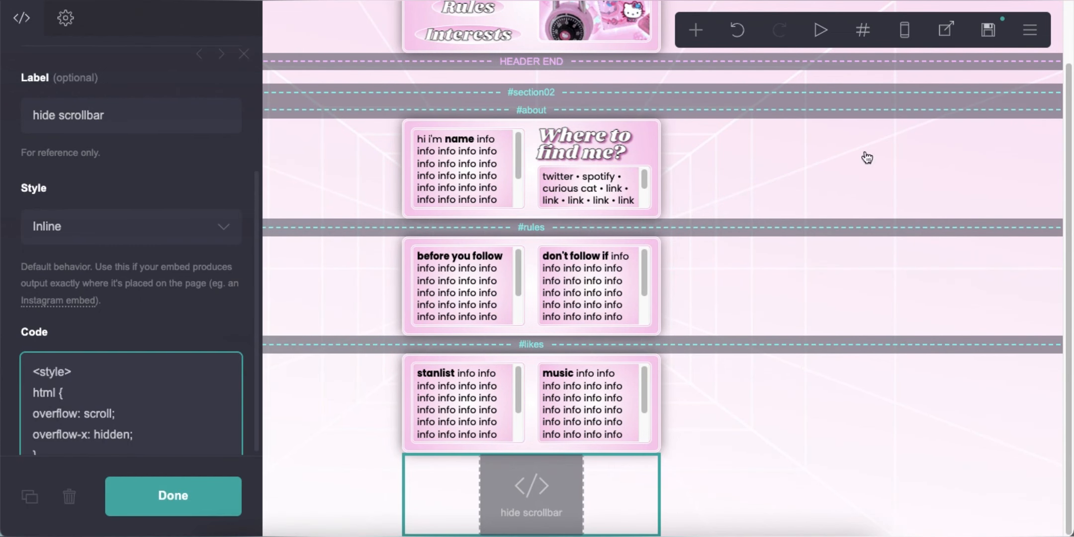
left_click(988, 31)
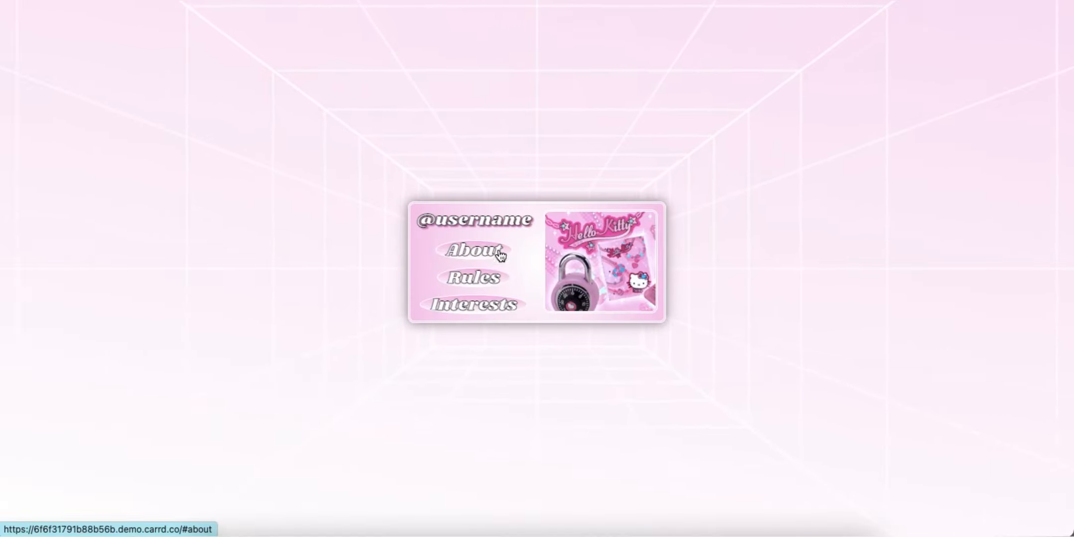
- Open the About section in the demo and check how both of its text boxes scroll without scrollbars
left_click(474, 249)
scroll(497, 337, "down", 2)
scroll(497, 337, "up", 2)
scroll(647, 350, "down", 2)
scroll(642, 347, "up", 2)
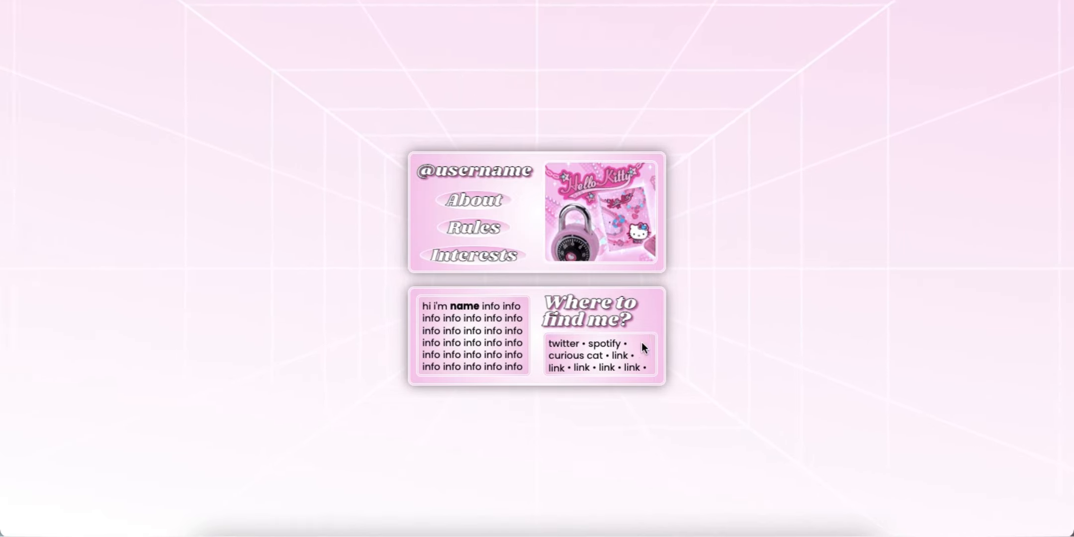
left_click(580, 369)
scroll(484, 334, "down", 2)
scroll(483, 335, "up", 2)
scroll(596, 338, "down", 2)
scroll(597, 338, "up", 2)
- Open the Interests section in the demo and check how its text boxes scroll
left_click(590, 394)
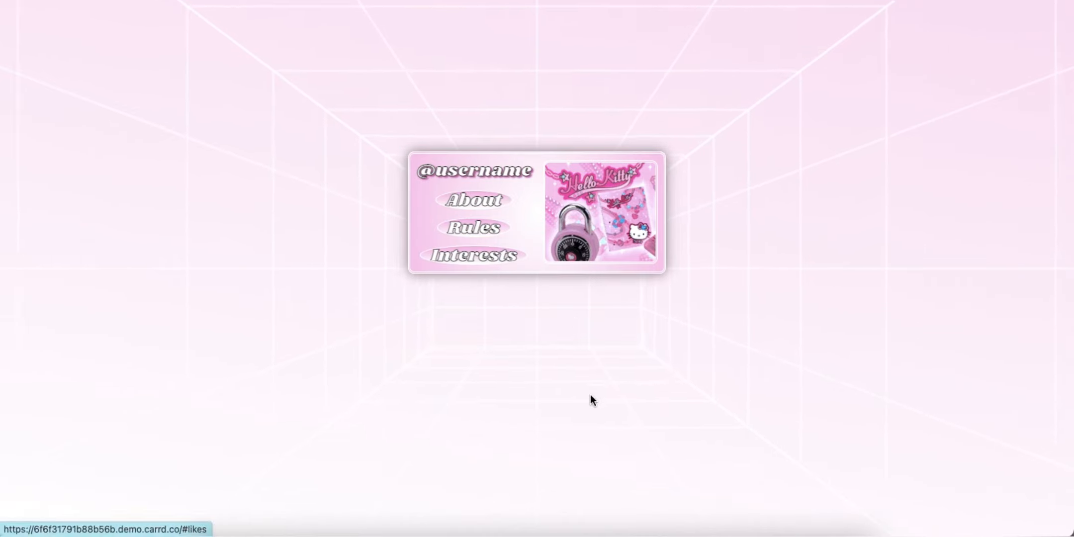
scroll(472, 338, "down", 2)
scroll(473, 338, "up", 2)
scroll(614, 339, "down", 2)
scroll(614, 340, "up", 2)
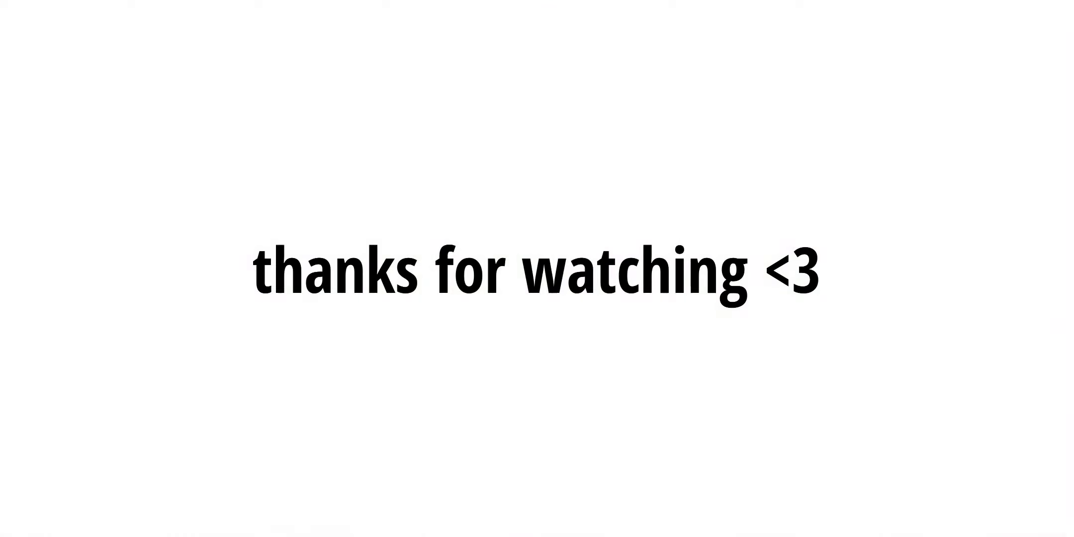